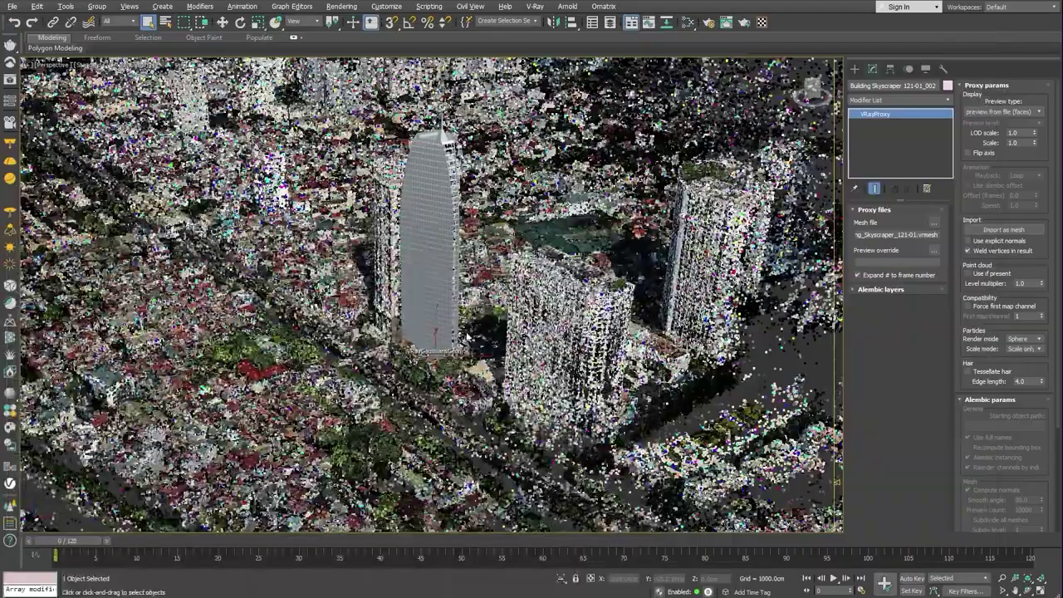
Activate the Move tool on the selected skyscraper proxy in the city point cloud and change the viewport's point of view
{"action": "middle_click_drag", "start_coordinate": [648, 357], "coordinate": [540, 380], "text": "alt"}
{"action": "key", "text": "w"}
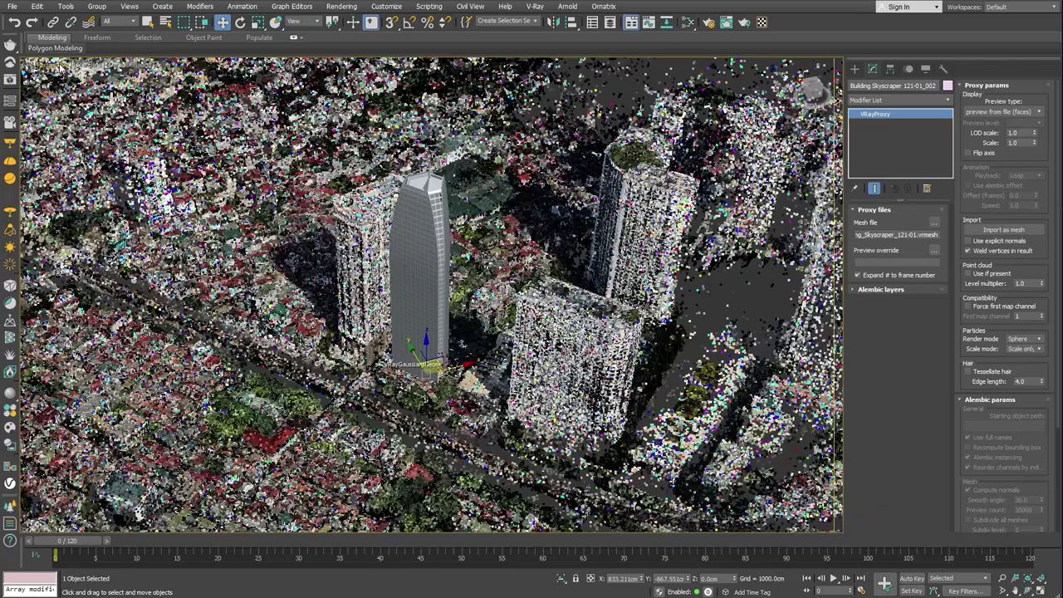
{"action": "left_click", "coordinate": [83, 65]}
{"action": "left_click", "coordinate": [116, 106]}
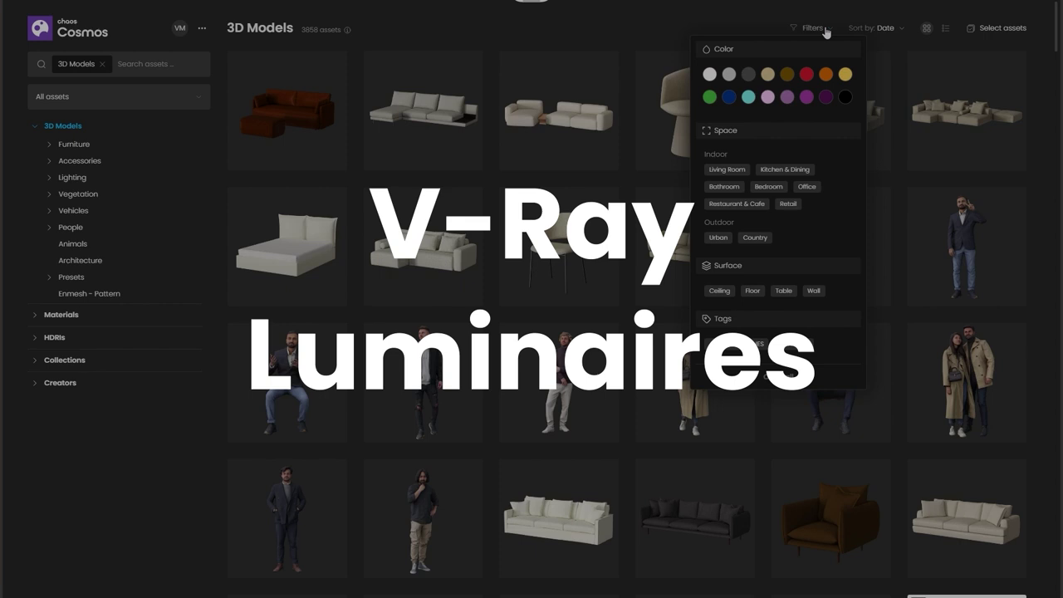
Filter the Chaos Cosmos 3D models by a tag and close the filter options
{"action": "left_click", "coordinate": [790, 344]}
{"action": "left_click", "coordinate": [802, 29]}
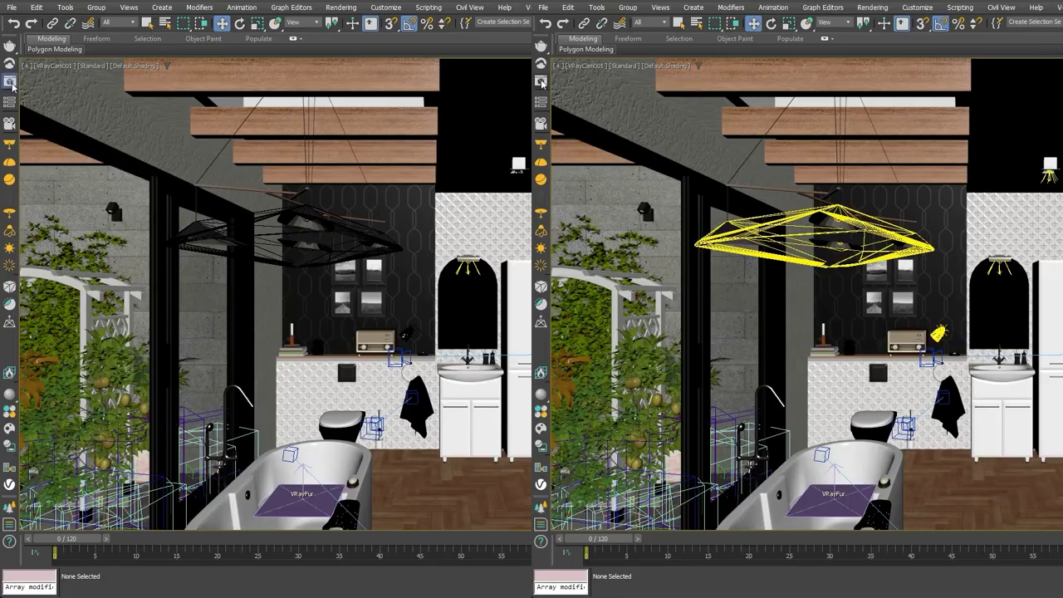
Open the V-Ray Frame Buffer for the bathroom scene
{"action": "left_click", "coordinate": [9, 82]}
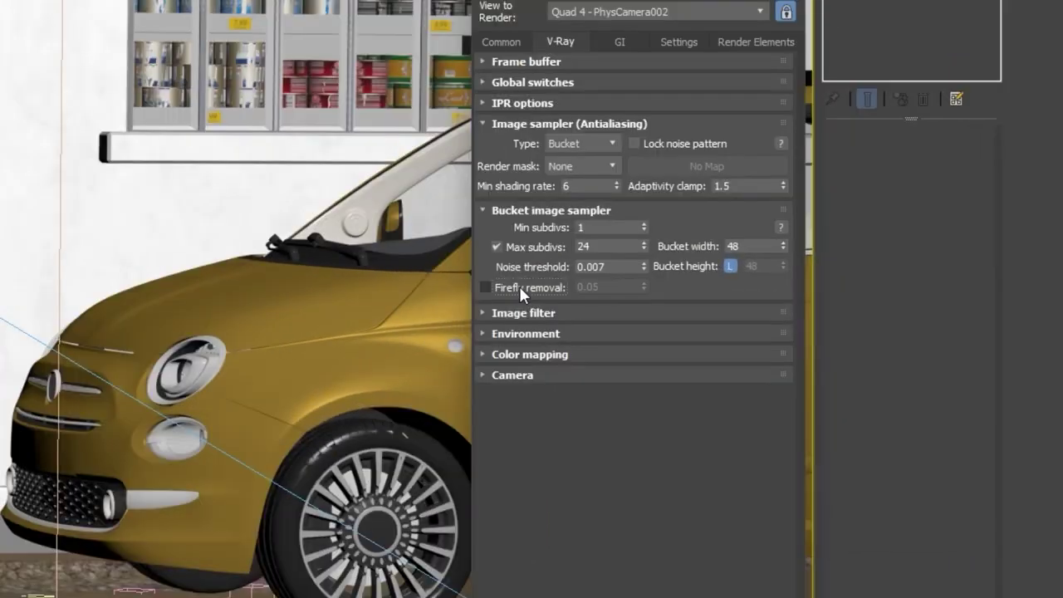
Enable Firefly removal in the bucket image sampler settings of the car scene
{"action": "left_click", "coordinate": [519, 286]}
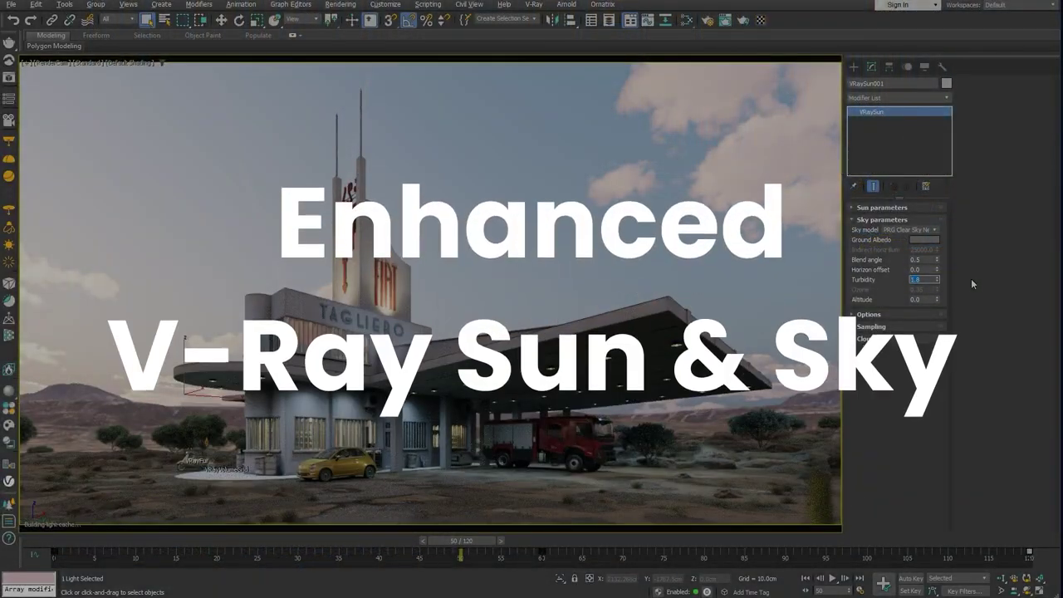
Set the turbidity in the V-Ray sun's sky parameters to 2.5
{"action": "type", "text": "1.8"}
{"action": "key", "text": "Return"}
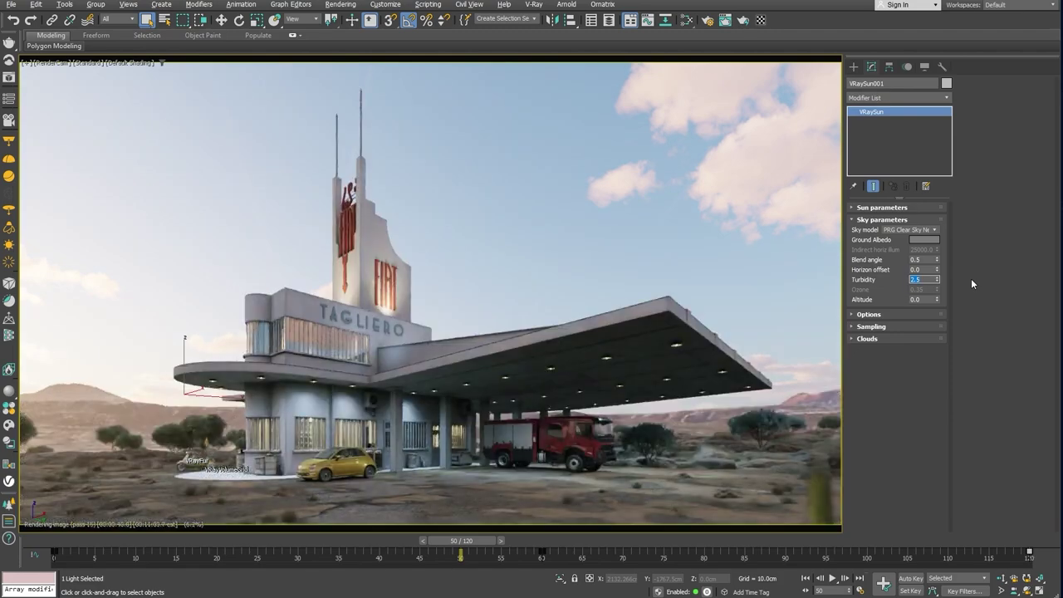
Try an altitude of 8000 in the V-Ray sun's sky parameters and return it to 0
{"action": "key", "text": "Tab"}
{"action": "type", "text": "8000"}
{"action": "key", "text": "Return"}
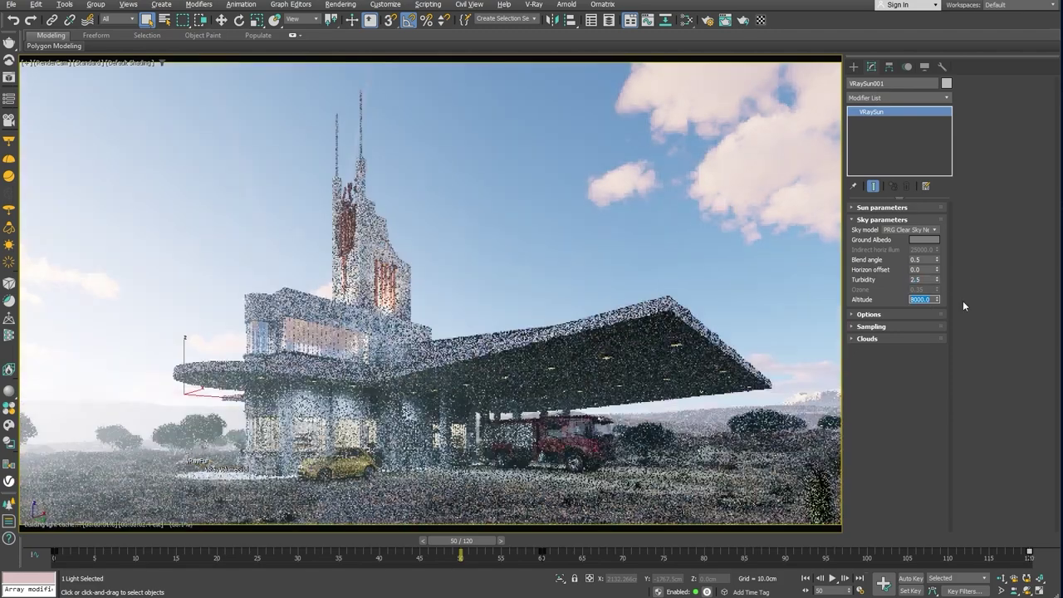
{"action": "type", "text": "0"}
{"action": "key", "text": "Return"}
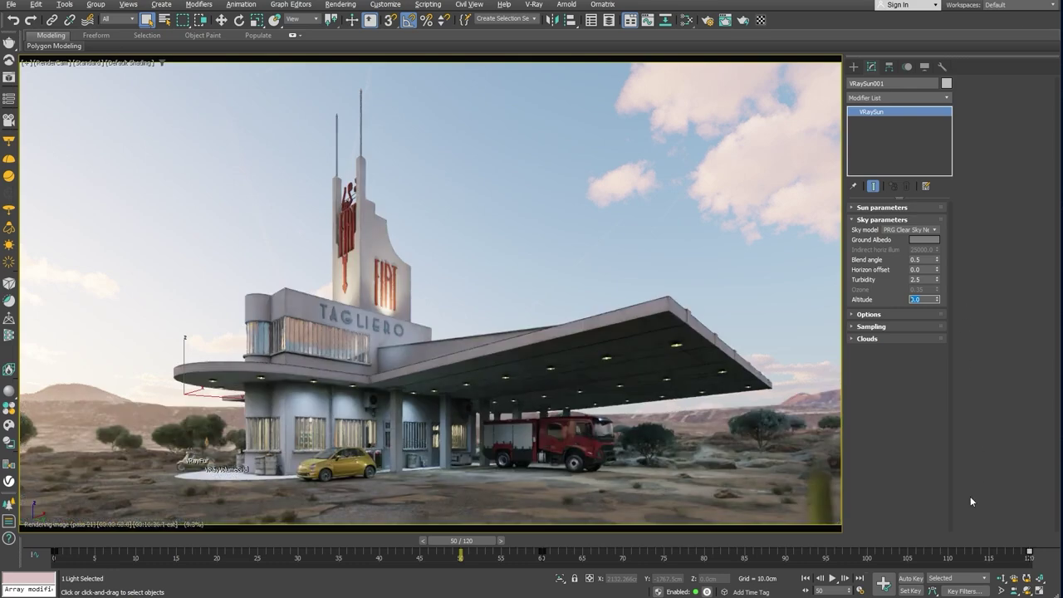
{"action": "left_click", "coordinate": [990, 542]}
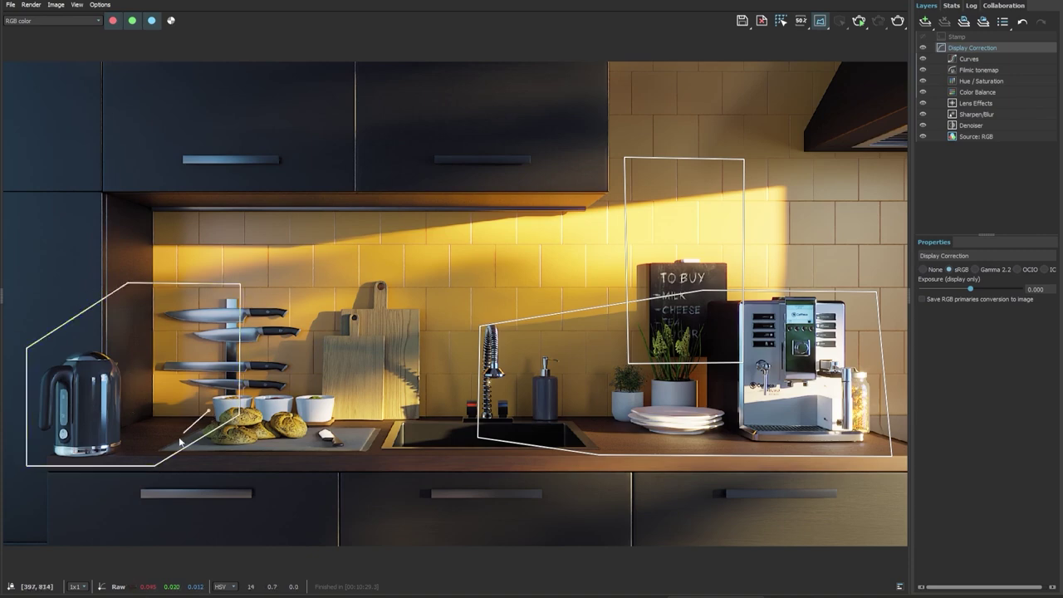
Render the outlined regions of the kitchen image around the kettle, the shopping-list board and the coffee machine
{"action": "left_click", "coordinate": [898, 22]}
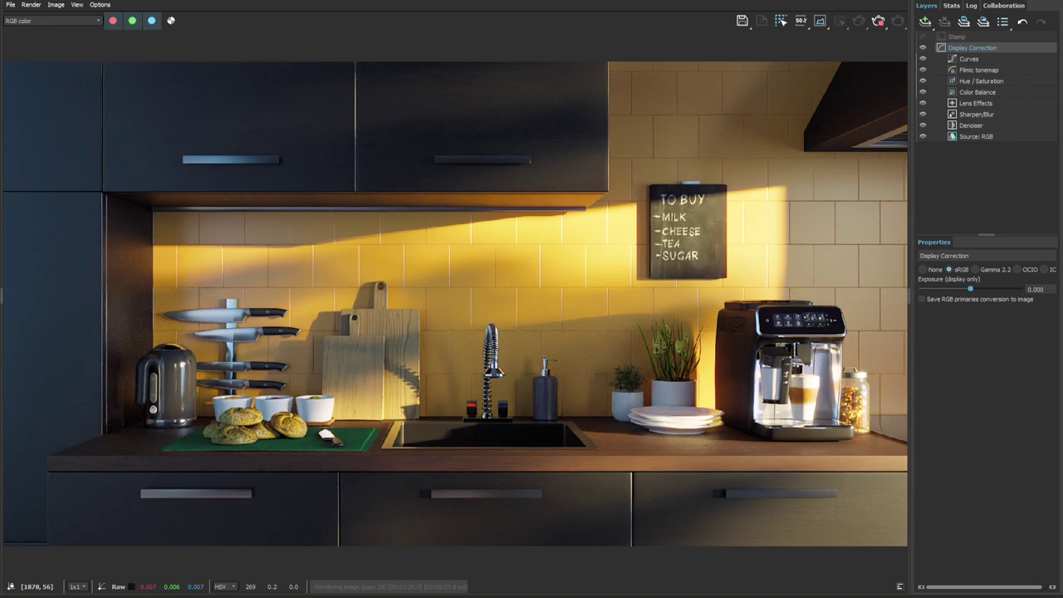
Add a Vignette layer to the kitchen render with size about 0.422 and feather about 1.542, and shift its centre toward the shopping-list board
{"action": "mouse_move", "coordinate": [980, 112]}
{"action": "left_click", "coordinate": [932, 131]}
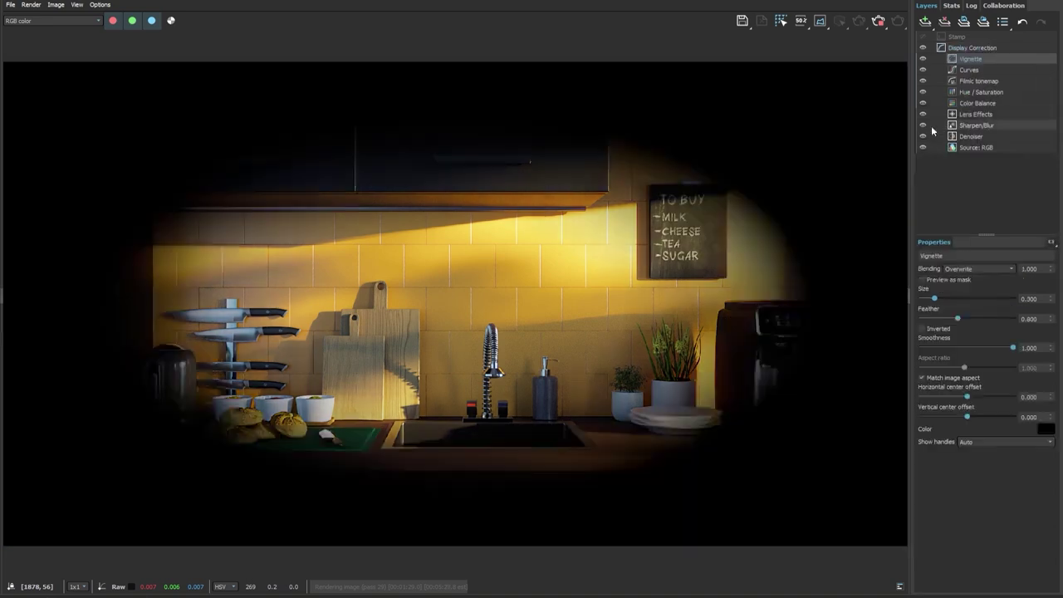
{"action": "left_click_drag", "start_coordinate": [935, 301], "coordinate": [994, 321]}
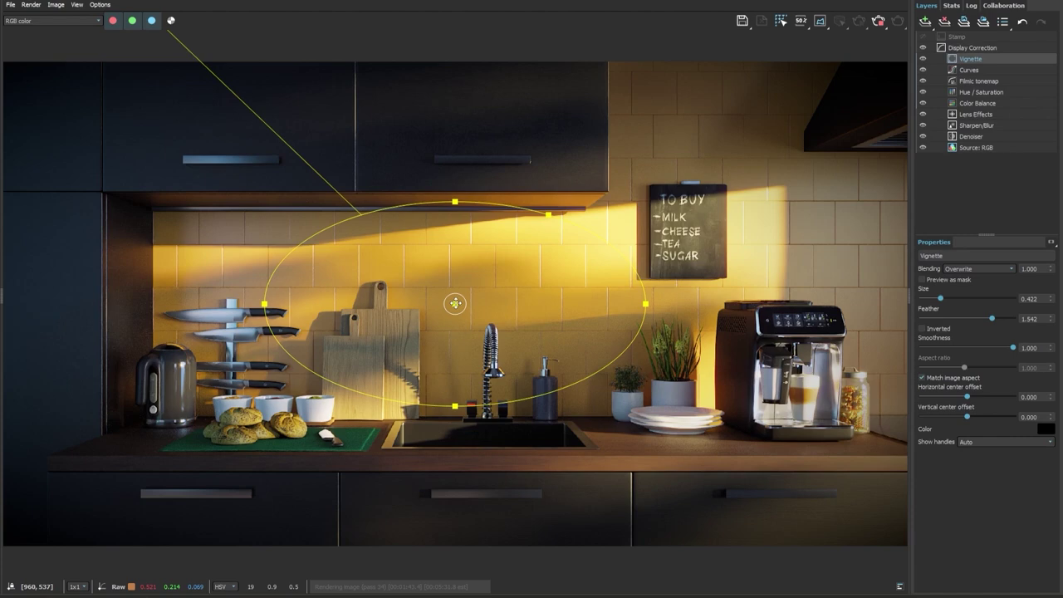
{"action": "left_click_drag", "start_coordinate": [455, 303], "coordinate": [587, 289]}
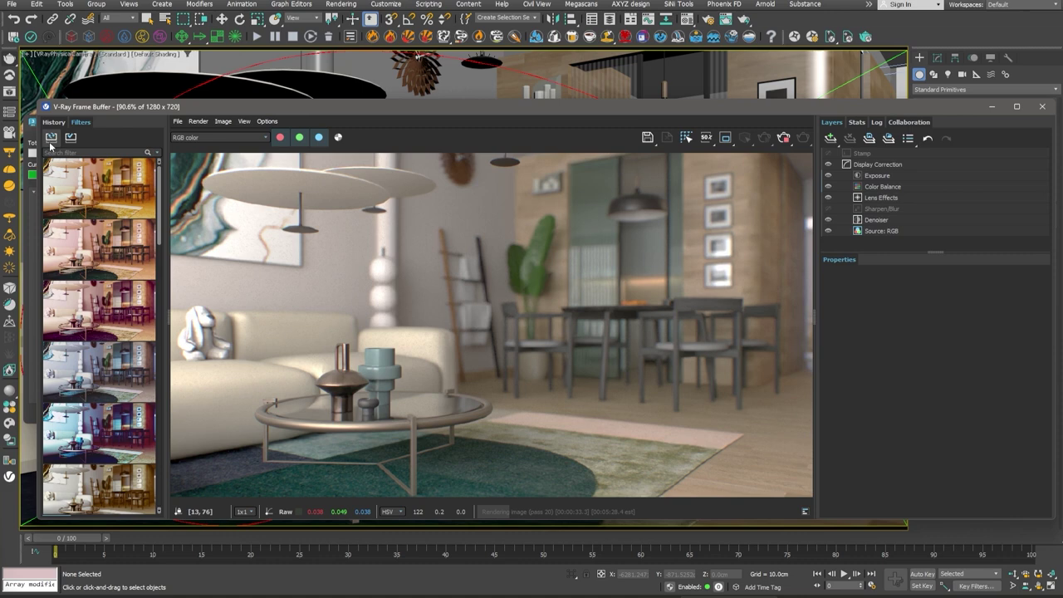
Try the Warm Valley, Urban Edge and Noir Bold filters on the living-room render
{"action": "scroll", "coordinate": [155, 342], "scroll_direction": "down", "scroll_amount": 10}
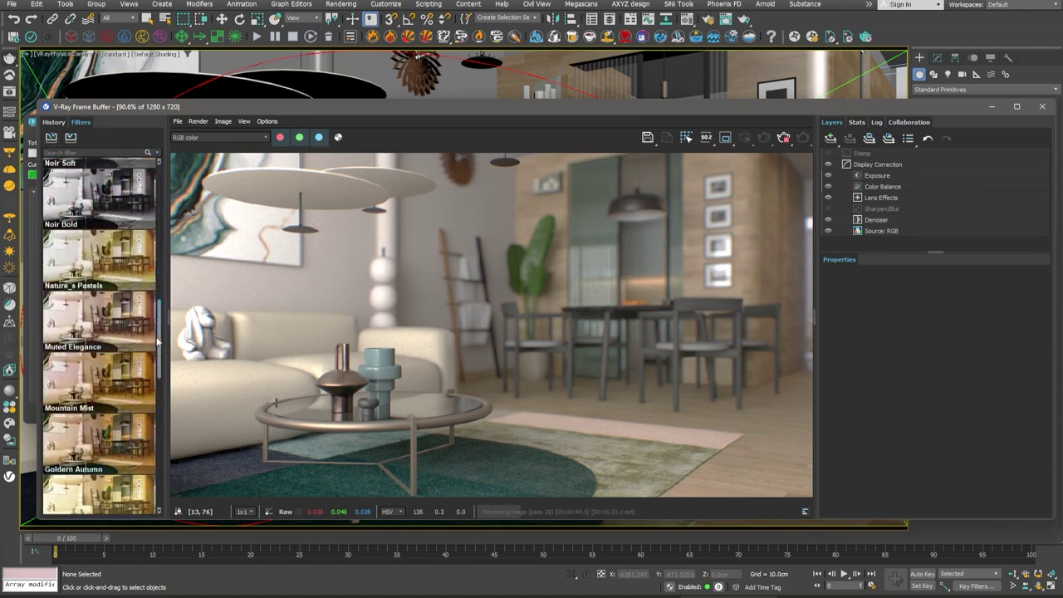
{"action": "left_click_drag", "start_coordinate": [157, 340], "coordinate": [179, 189]}
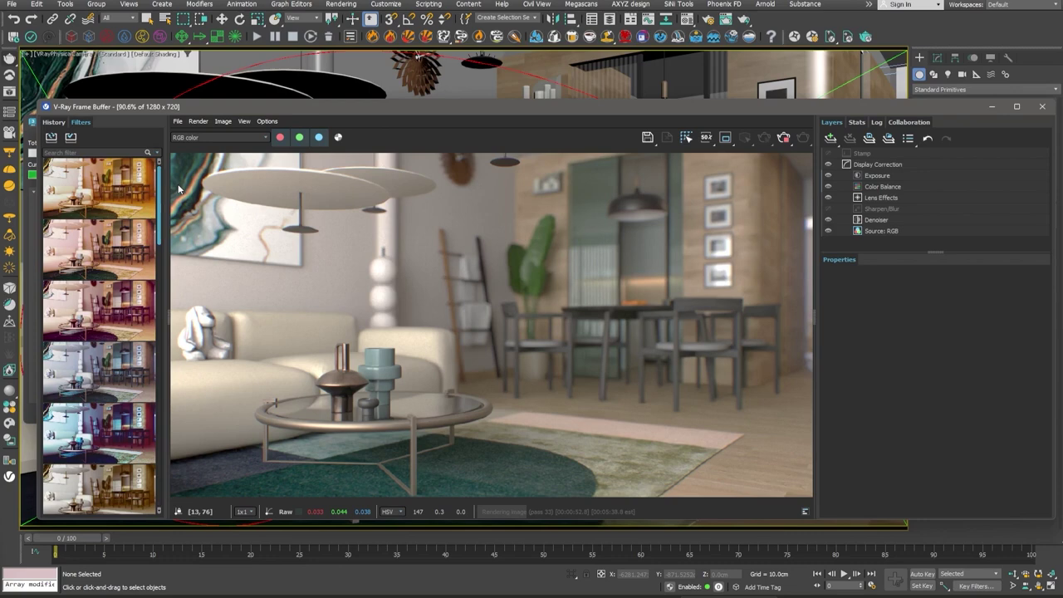
{"action": "left_click", "coordinate": [128, 242]}
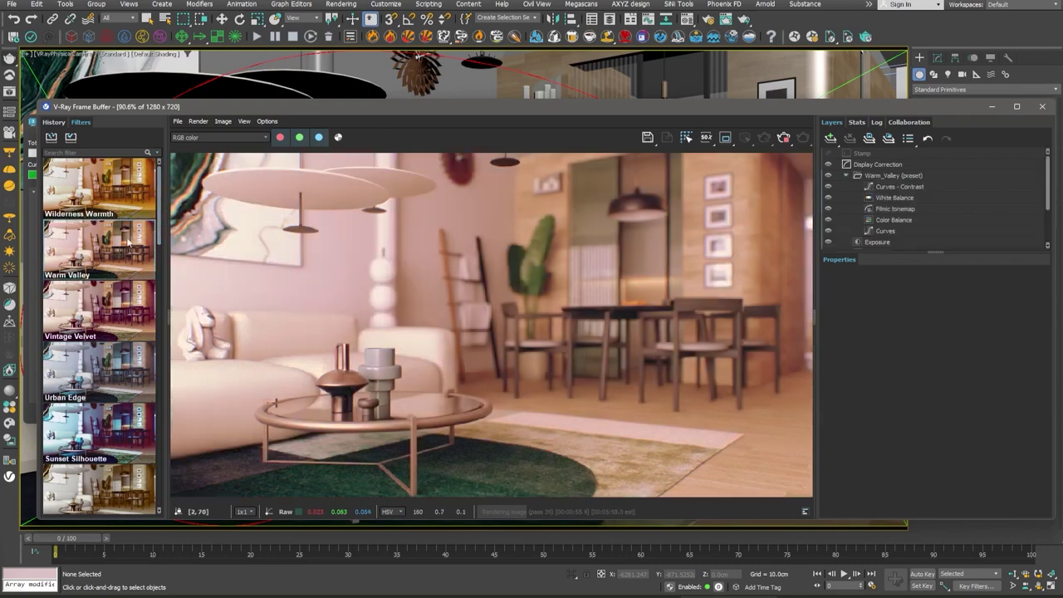
{"action": "left_click", "coordinate": [119, 374]}
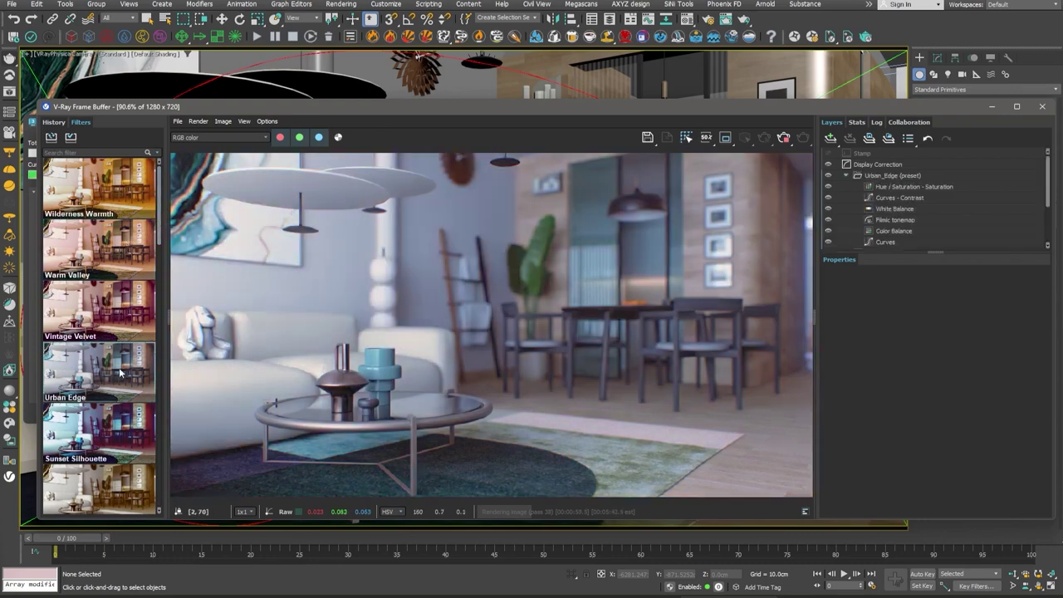
{"action": "scroll", "coordinate": [120, 349], "scroll_direction": "down", "scroll_amount": 5}
{"action": "left_click", "coordinate": [119, 307]}
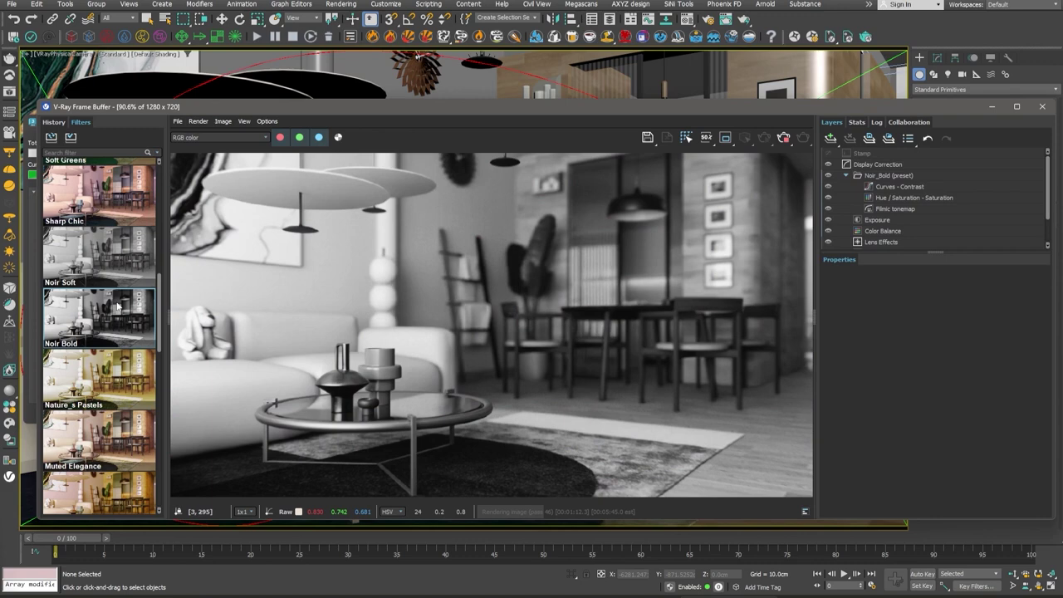
Apply the Autumn Palette filter to the living-room render
{"action": "scroll", "coordinate": [123, 416], "scroll_direction": "down", "scroll_amount": 8}
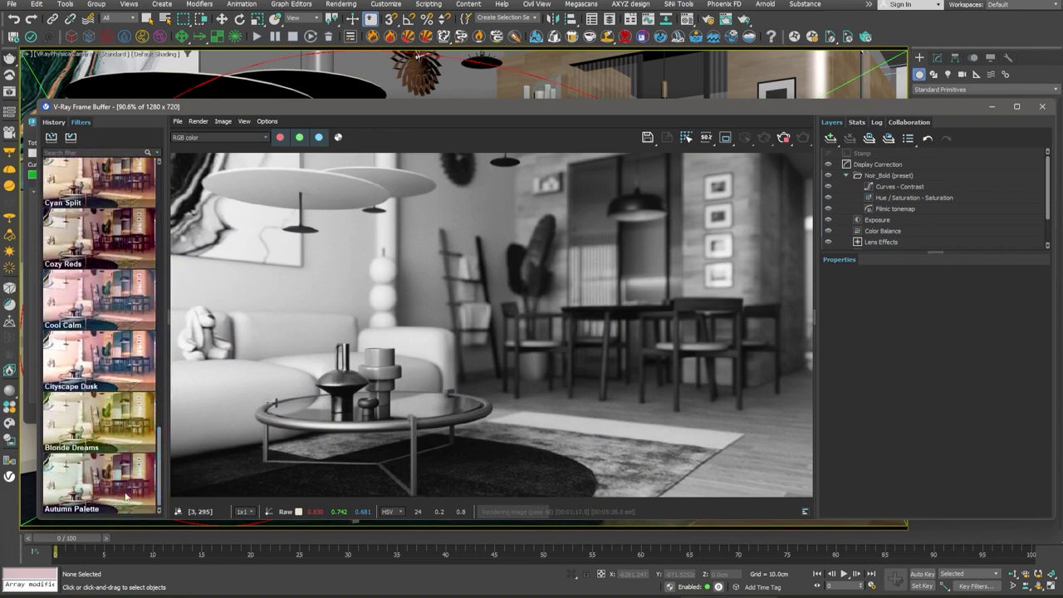
{"action": "left_click", "coordinate": [113, 485]}
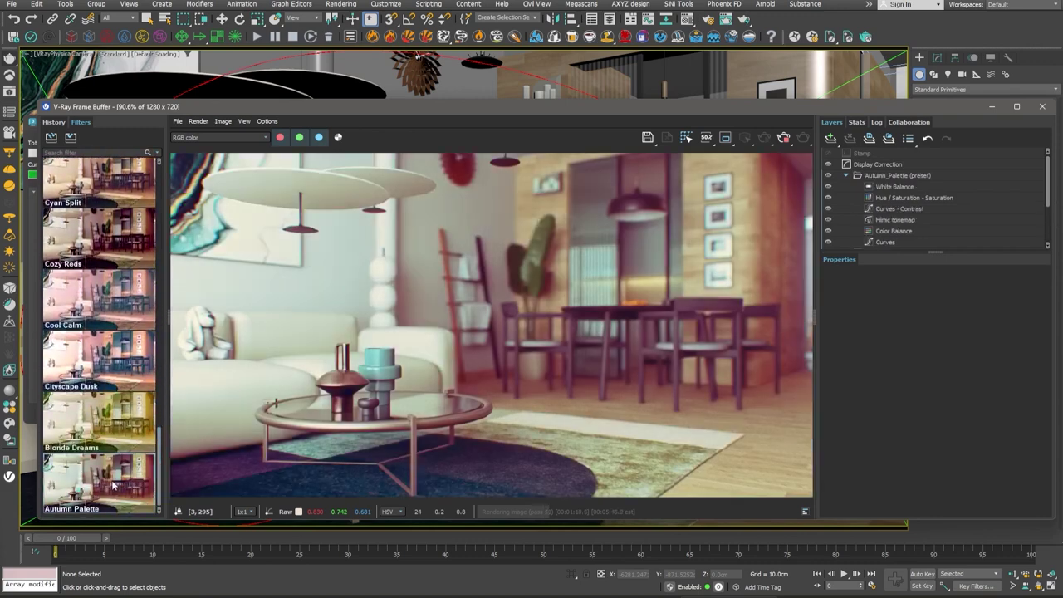
Lower the blending of the Autumn Palette preset to about 0.625 and toggle the preset's visibility
{"action": "left_click", "coordinate": [911, 174]}
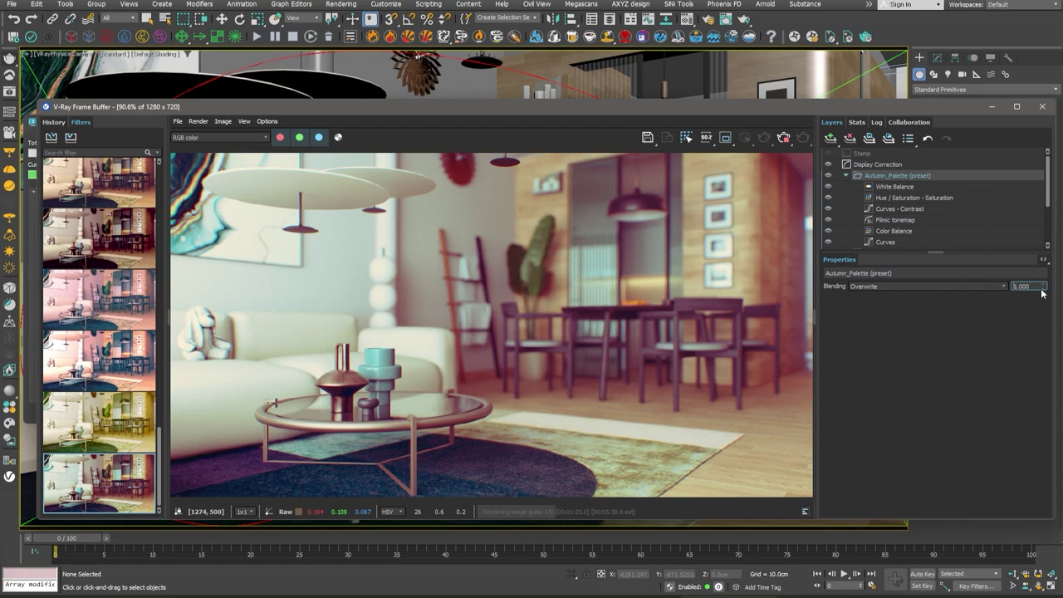
{"action": "left_click_drag", "start_coordinate": [1043, 293], "coordinate": [1045, 309]}
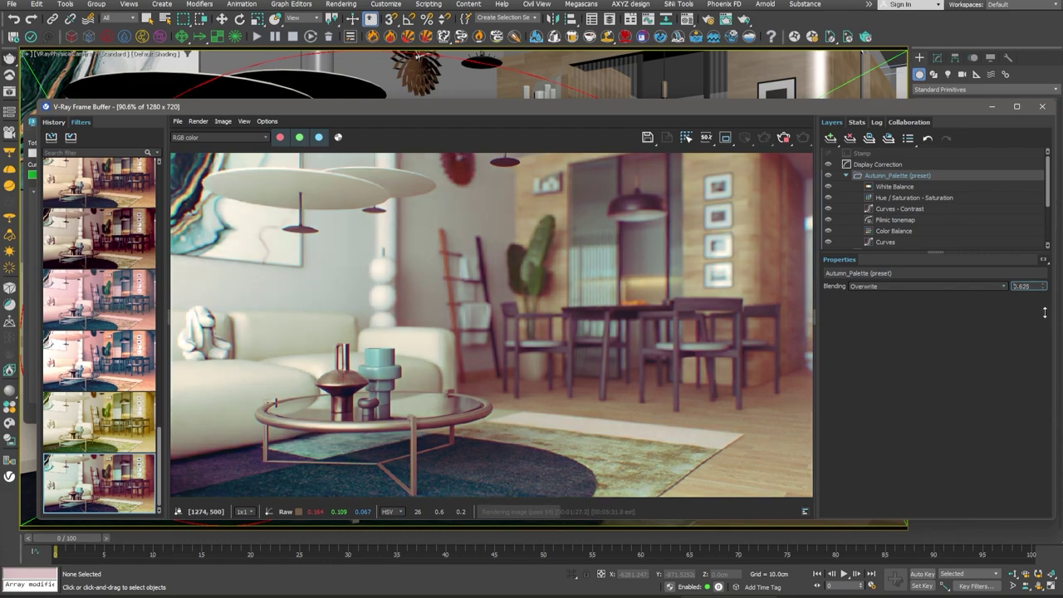
{"action": "left_click", "coordinate": [829, 175]}
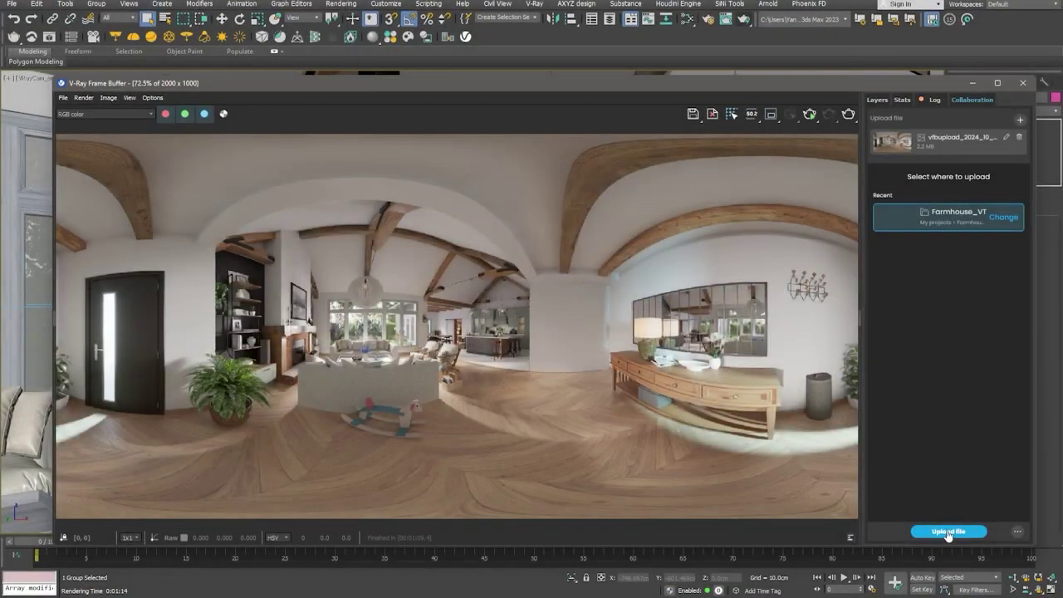
Upload the panorama render to the Farmhouse_VT virtual tour and open the tour in the browser
{"action": "left_click", "coordinate": [947, 531]}
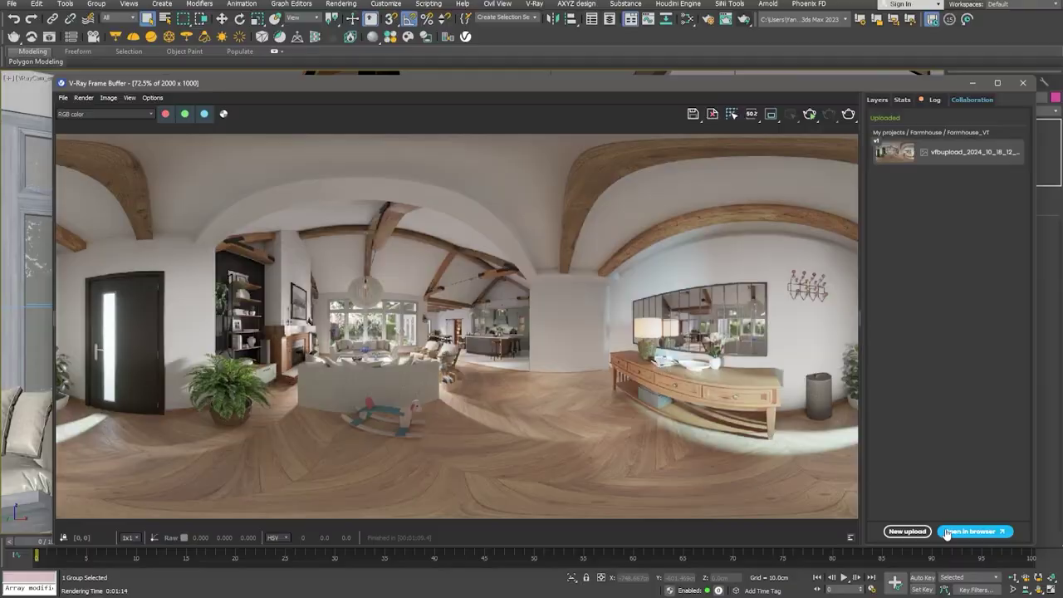
{"action": "left_click", "coordinate": [947, 532]}
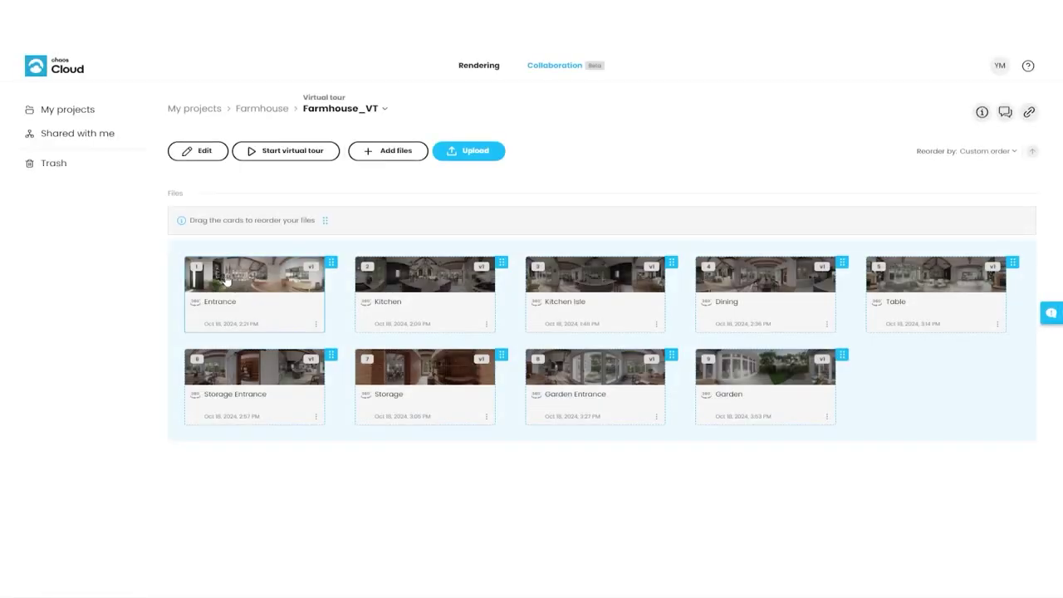
Open the Entrance panorama for editing, auto-generate its hotspots and finish the hotspot editing
{"action": "left_click", "coordinate": [225, 281]}
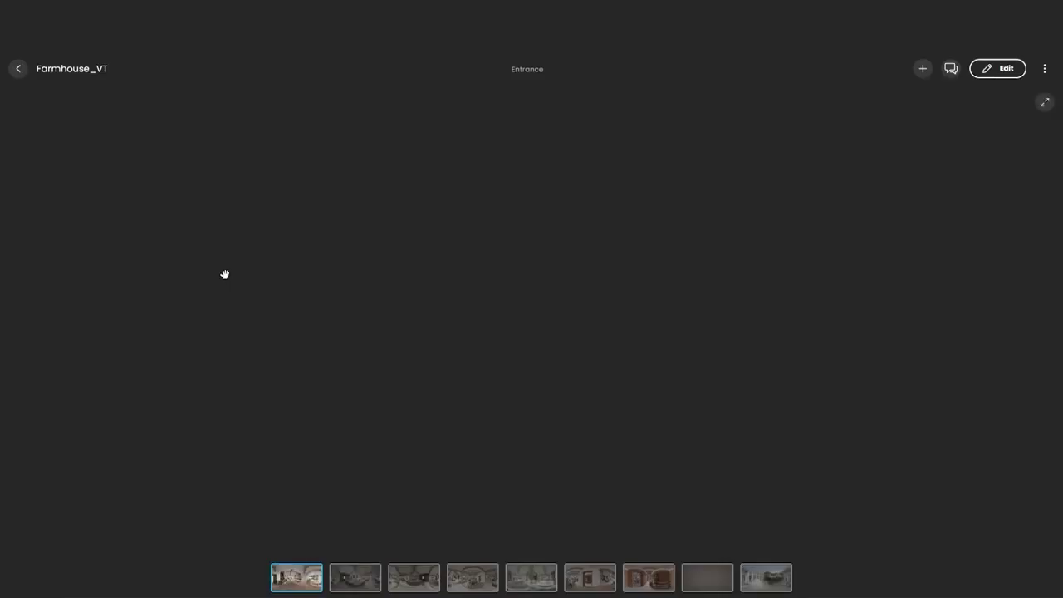
{"action": "left_click", "coordinate": [1005, 69]}
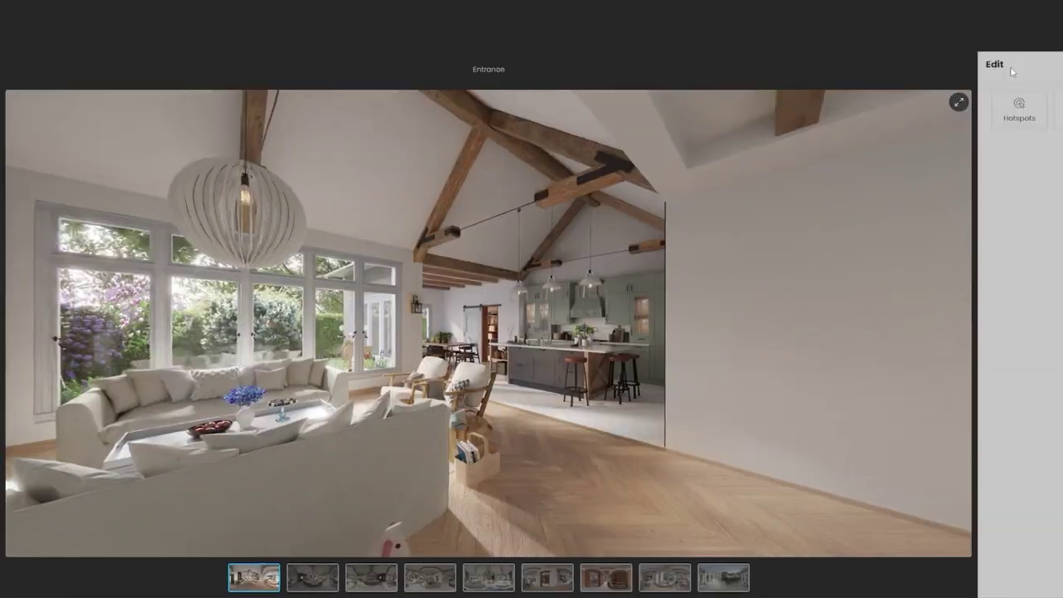
{"action": "left_click", "coordinate": [834, 110]}
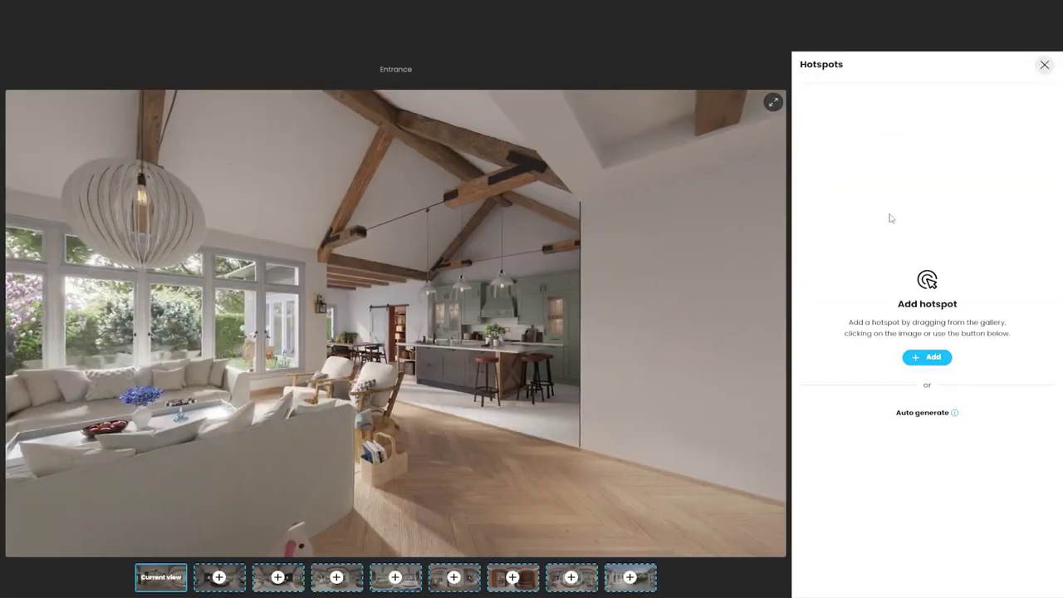
{"action": "left_click", "coordinate": [915, 413]}
{"action": "left_click", "coordinate": [1022, 580]}
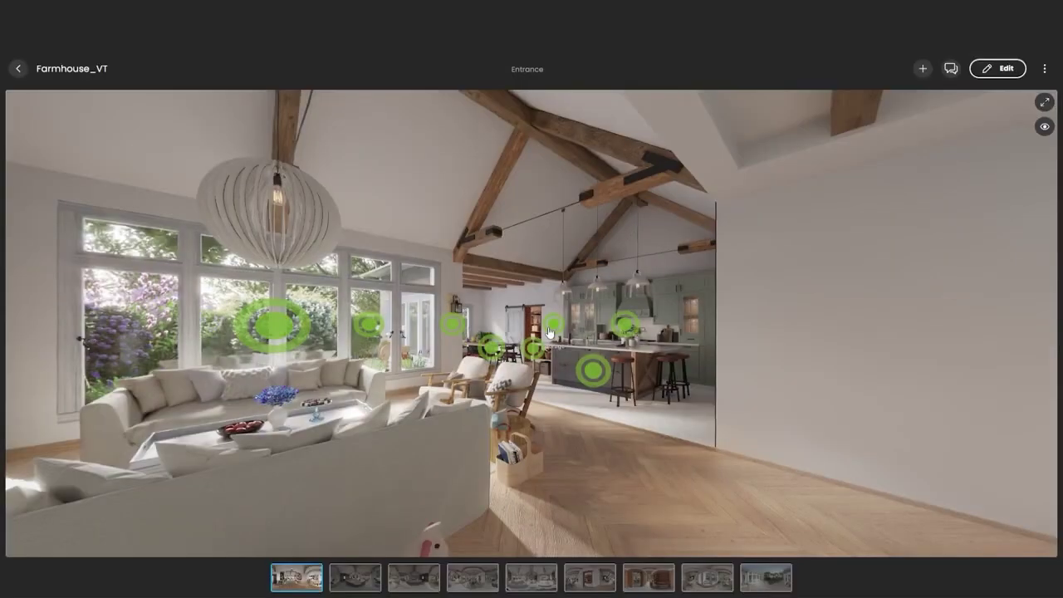
Walk through the virtual tour by following the hotspots to Storage and on to Storage Entrance
{"action": "left_click", "coordinate": [549, 341]}
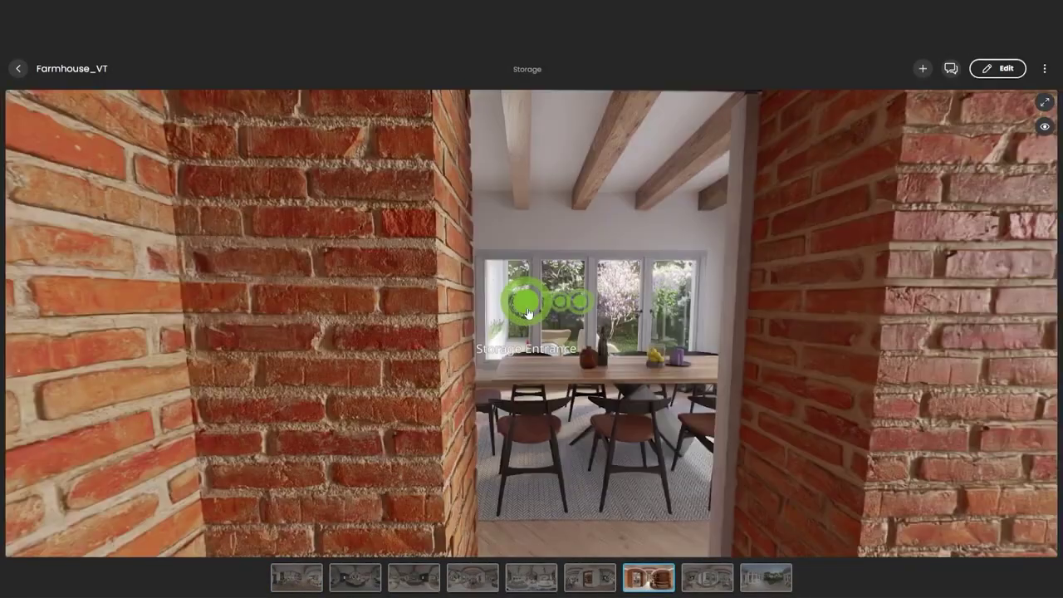
{"action": "left_click", "coordinate": [529, 313]}
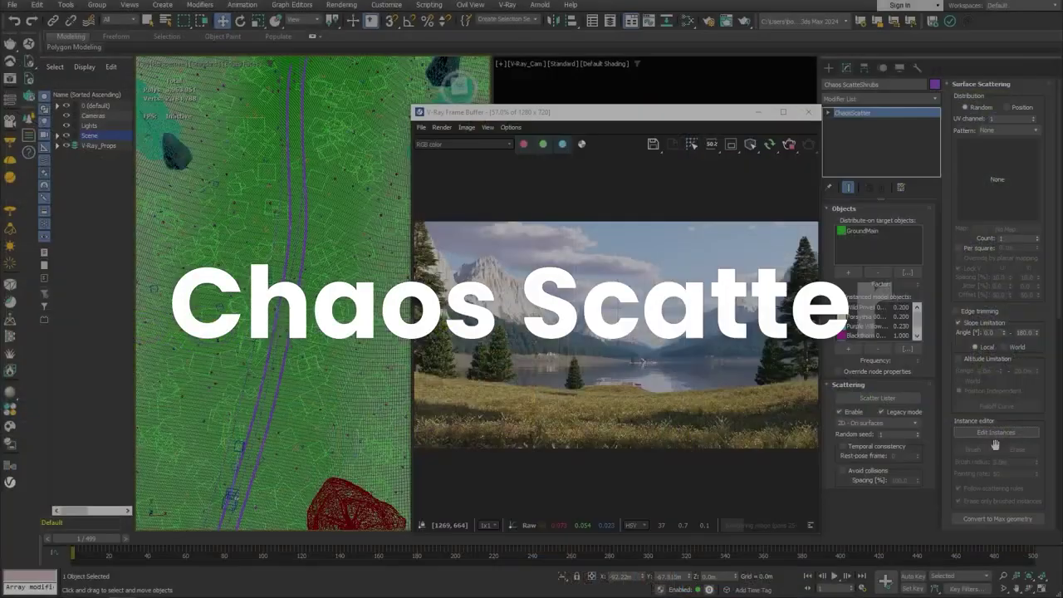
Enable instance editing on the shrub scatter and paint instances along the path with a 5 m brush at painting rate 50
{"action": "left_click", "coordinate": [996, 433]}
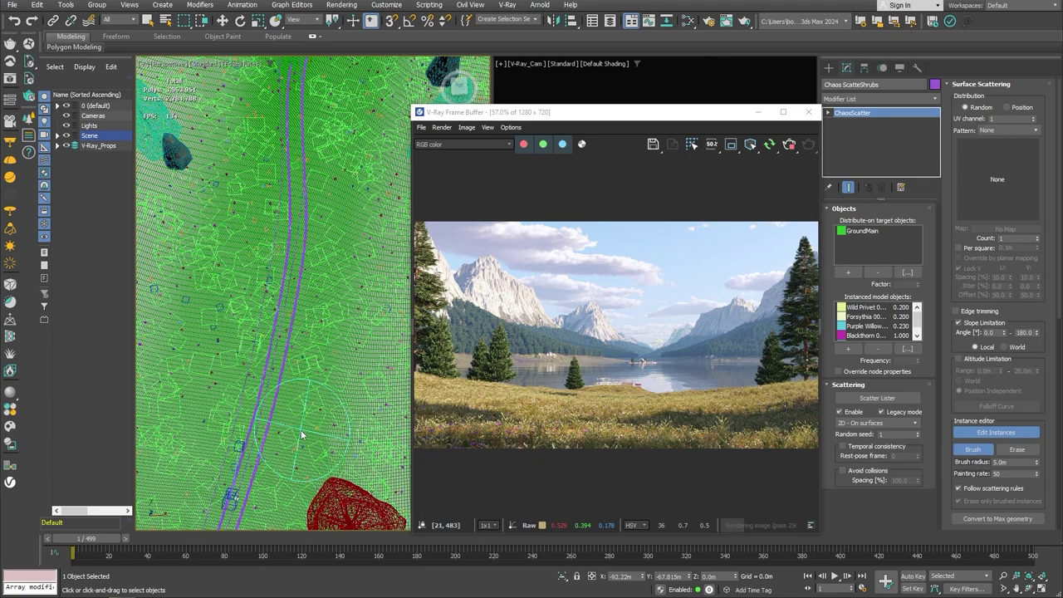
{"action": "mouse_move", "coordinate": [301, 433]}
{"action": "left_mouse_down"}
{"action": "mouse_move", "coordinate": [331, 343]}
{"action": "mouse_move", "coordinate": [337, 220]}
{"action": "left_mouse_up"}
{"action": "left_click_drag", "start_coordinate": [285, 173], "coordinate": [250, 323]}
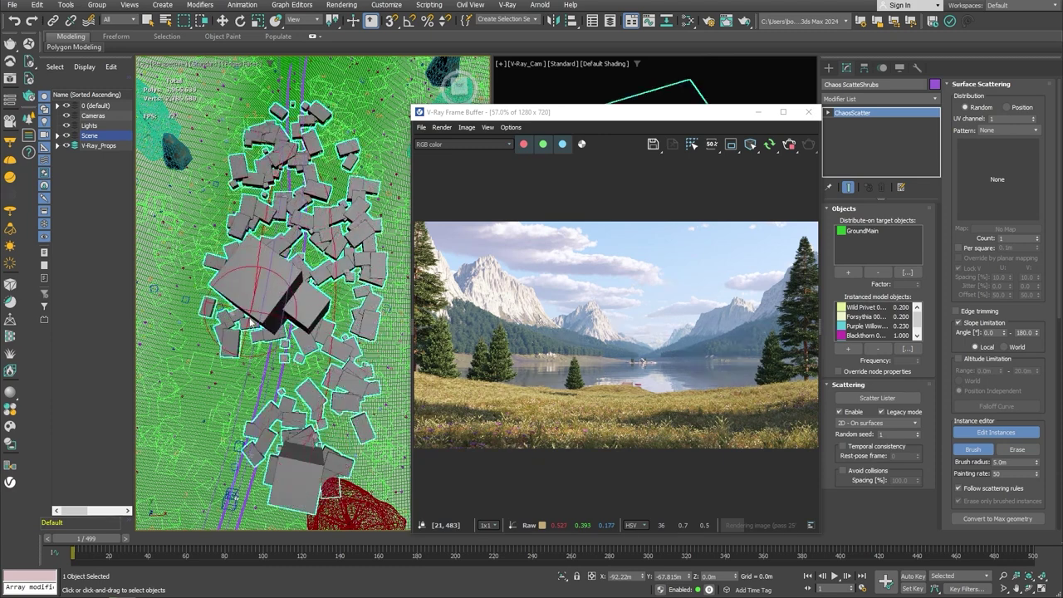
{"action": "mouse_move", "coordinate": [212, 428]}
{"action": "left_mouse_down"}
{"action": "mouse_move", "coordinate": [191, 199]}
{"action": "mouse_move", "coordinate": [306, 106]}
{"action": "left_mouse_up"}
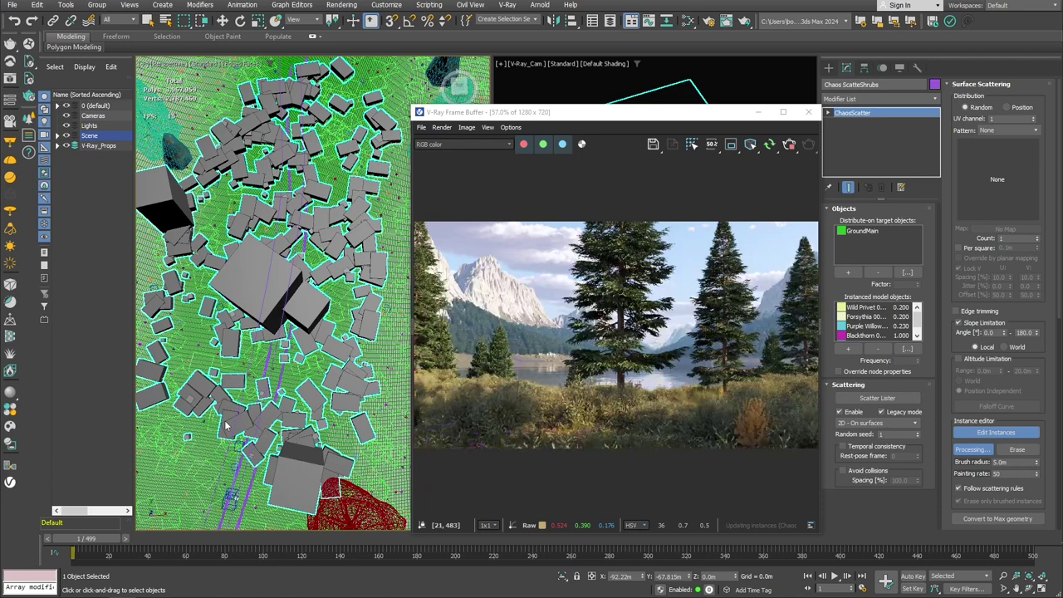
Erase brushed shrub instances along the path with a 2 m brush, limited to brushed instances only
{"action": "left_click", "coordinate": [1019, 450]}
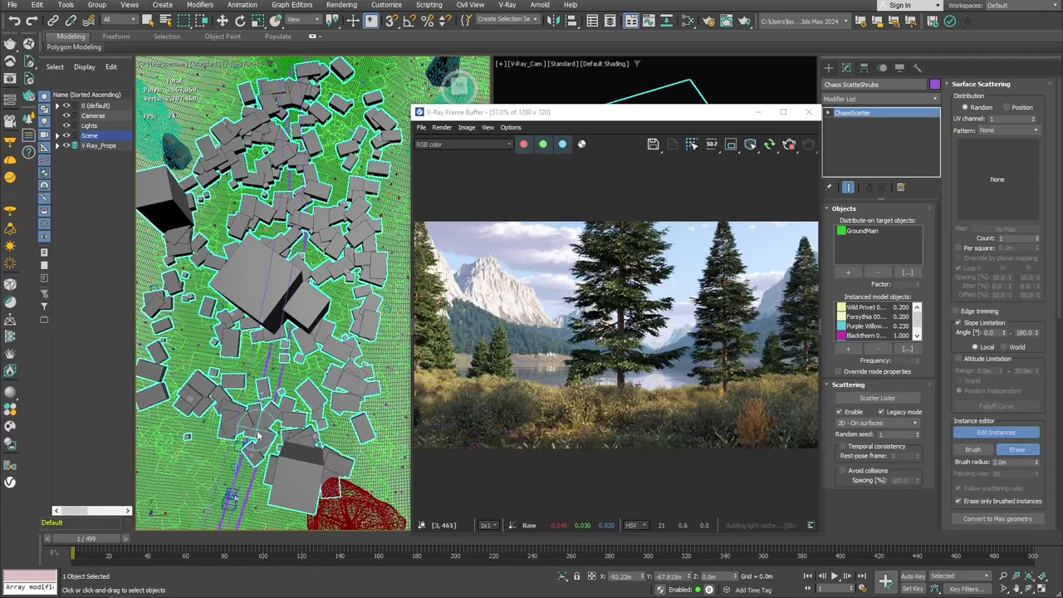
{"action": "left_click_drag", "start_coordinate": [286, 313], "coordinate": [295, 273]}
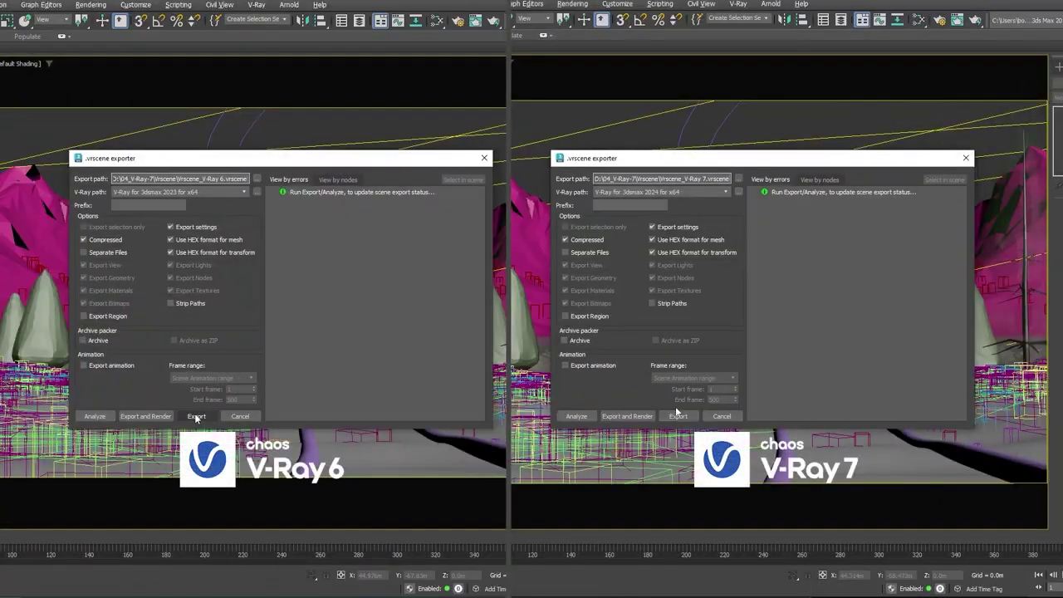
Export the scene to the vrscene file with the compressed and HEX format options enabled
{"action": "left_click", "coordinate": [196, 417]}
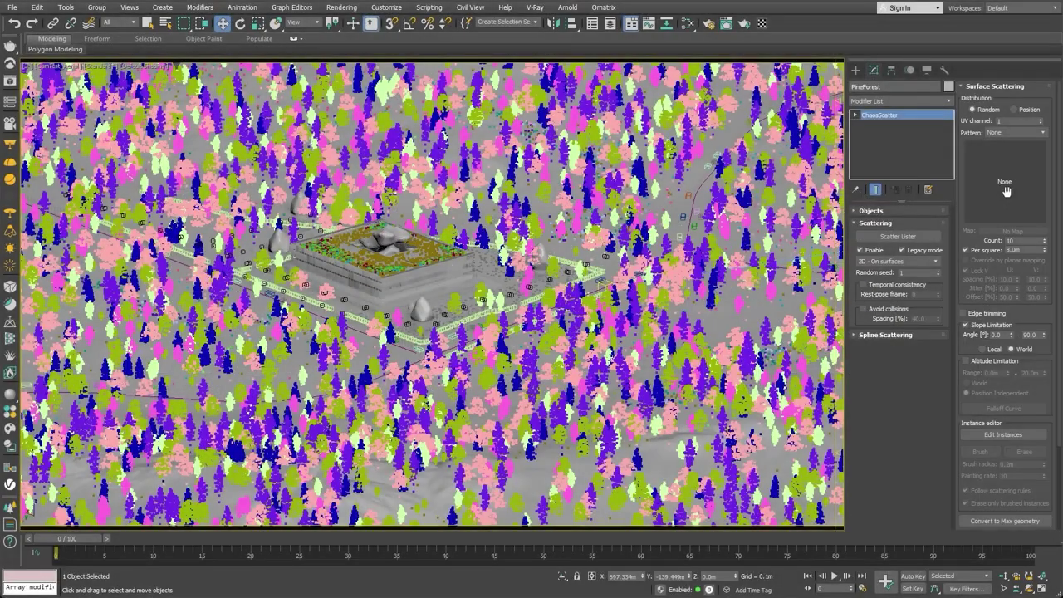
Try the Groups high, Fractal patches high and Straight lines high patterns on the PineForest scatter
{"action": "left_click", "coordinate": [1036, 133]}
{"action": "left_click", "coordinate": [1028, 172]}
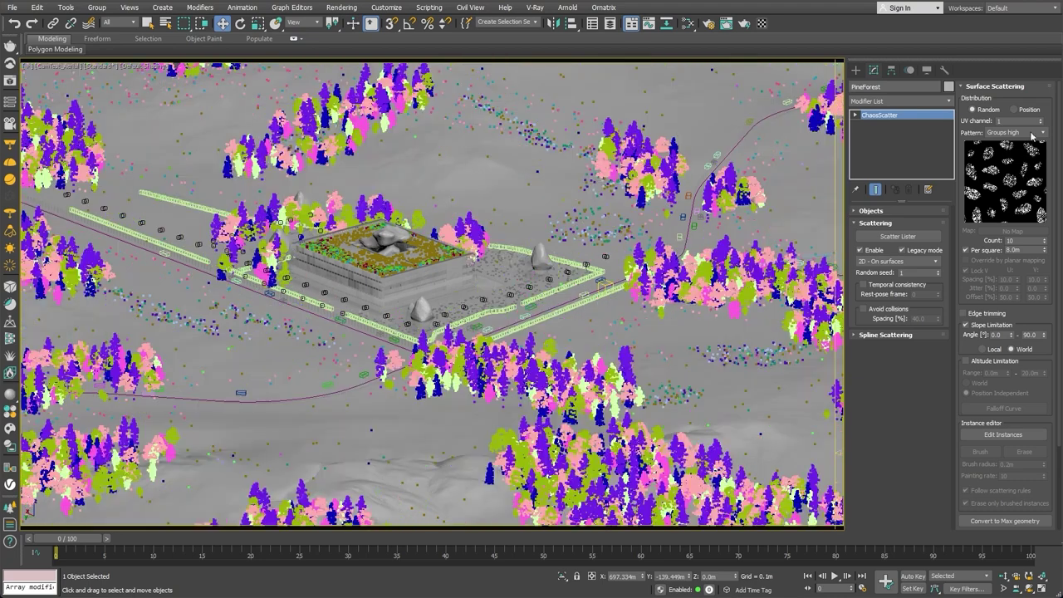
{"action": "left_click", "coordinate": [1034, 134]}
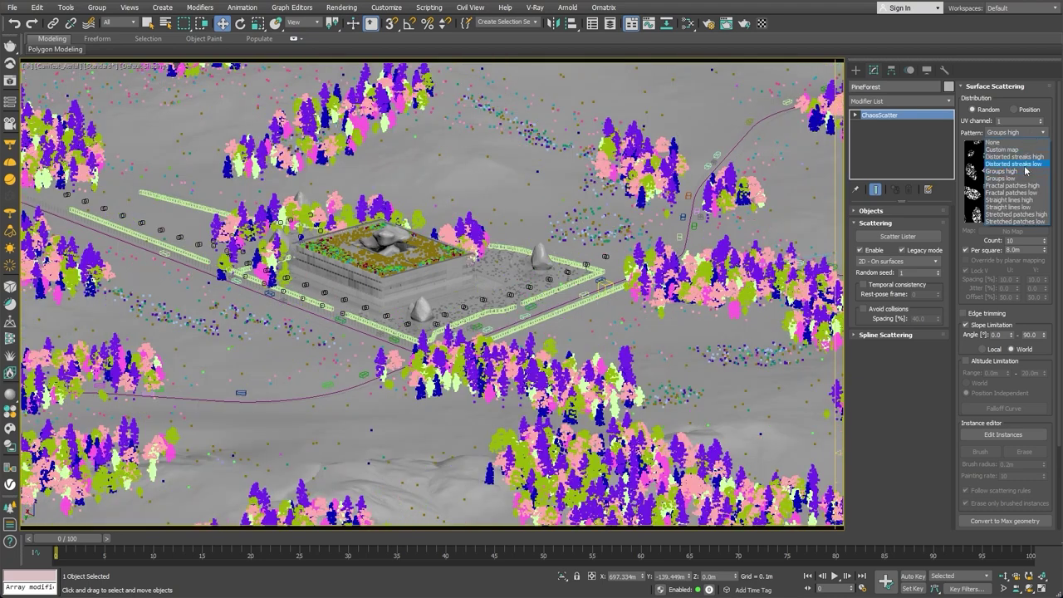
{"action": "left_click", "coordinate": [1024, 186]}
{"action": "left_click", "coordinate": [1030, 134]}
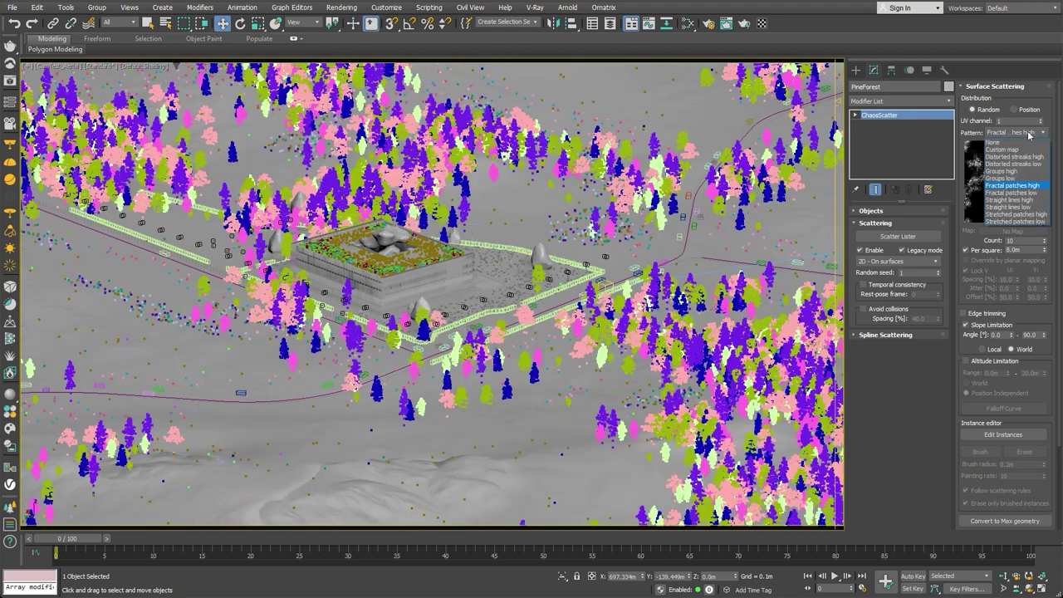
{"action": "left_click", "coordinate": [1029, 200]}
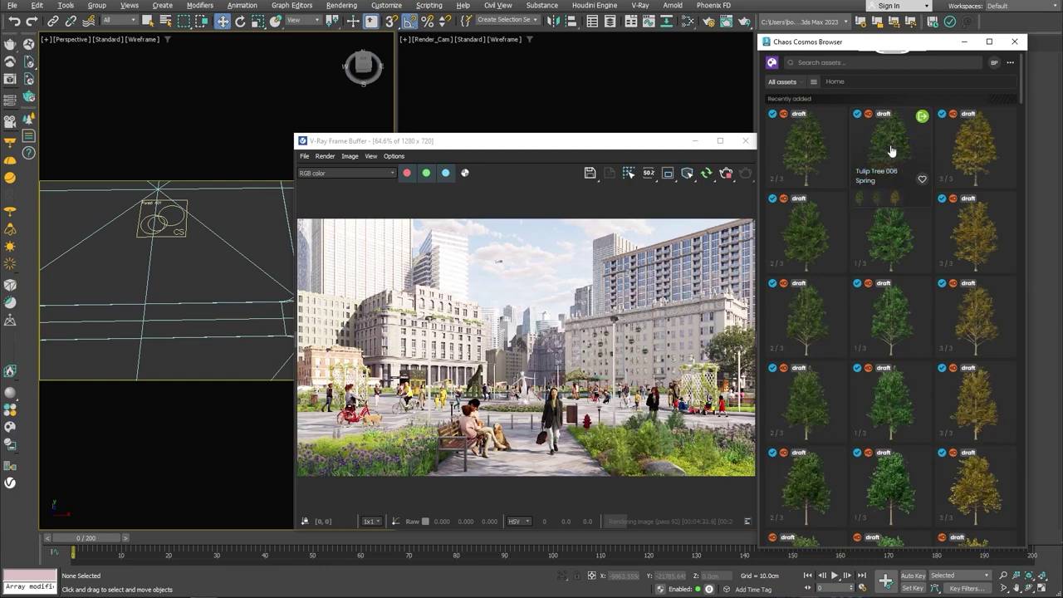
Add the Tulip Tree 006 Spring asset to the park scene and switch its geometry variant to Summer, then to Autumn
{"action": "left_click", "coordinate": [149, 265]}
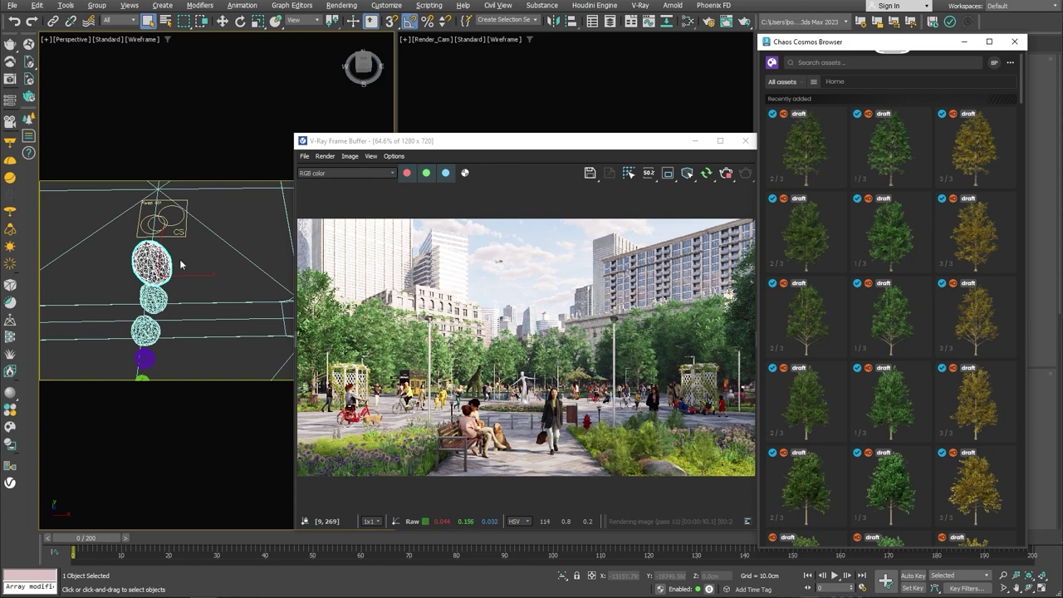
{"action": "left_click", "coordinate": [1017, 41]}
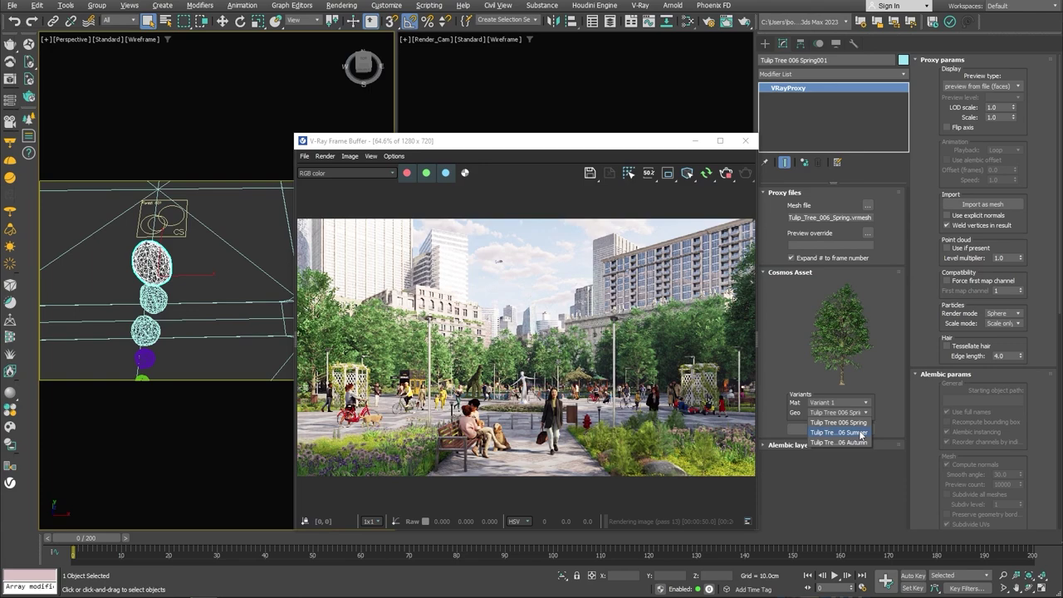
{"action": "left_click", "coordinate": [861, 433]}
{"action": "left_click", "coordinate": [862, 413]}
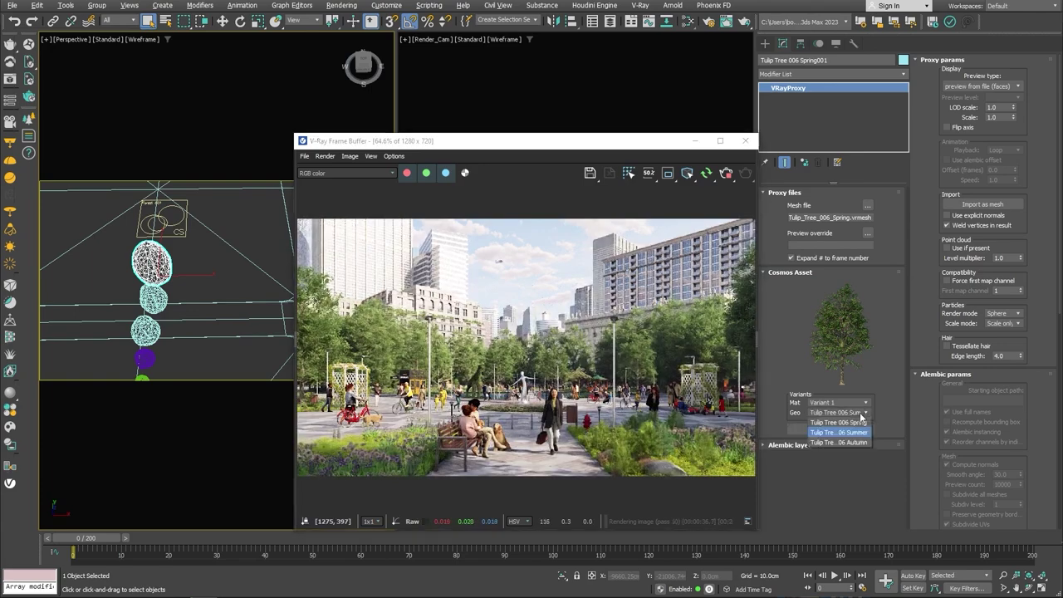
{"action": "left_click", "coordinate": [859, 442]}
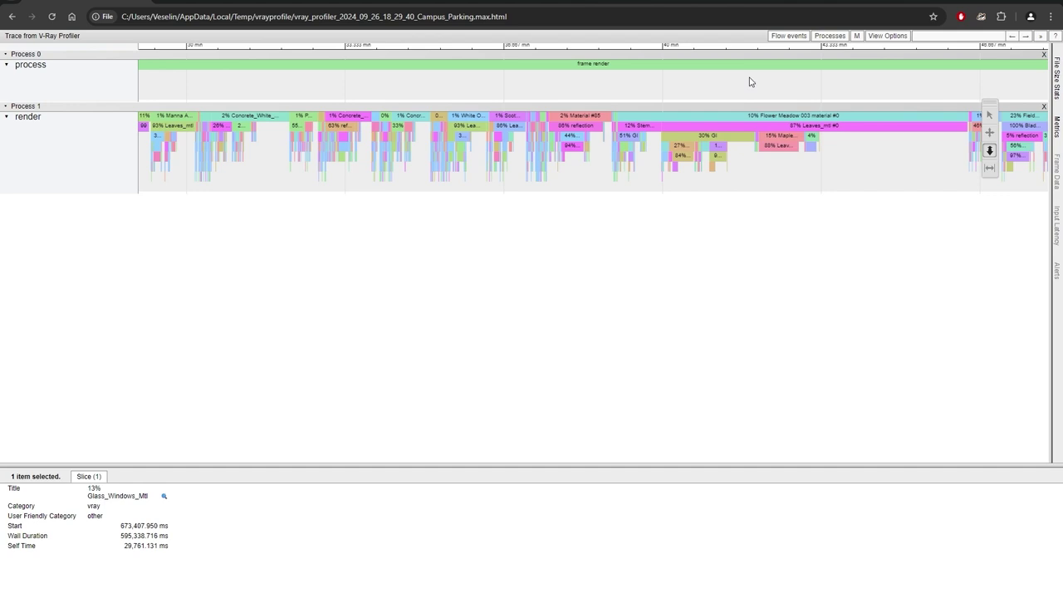
Examine the V-Ray Profiler trace of Campus_Parking.max for the render time share of each material
{"action": "key", "text": "3"}
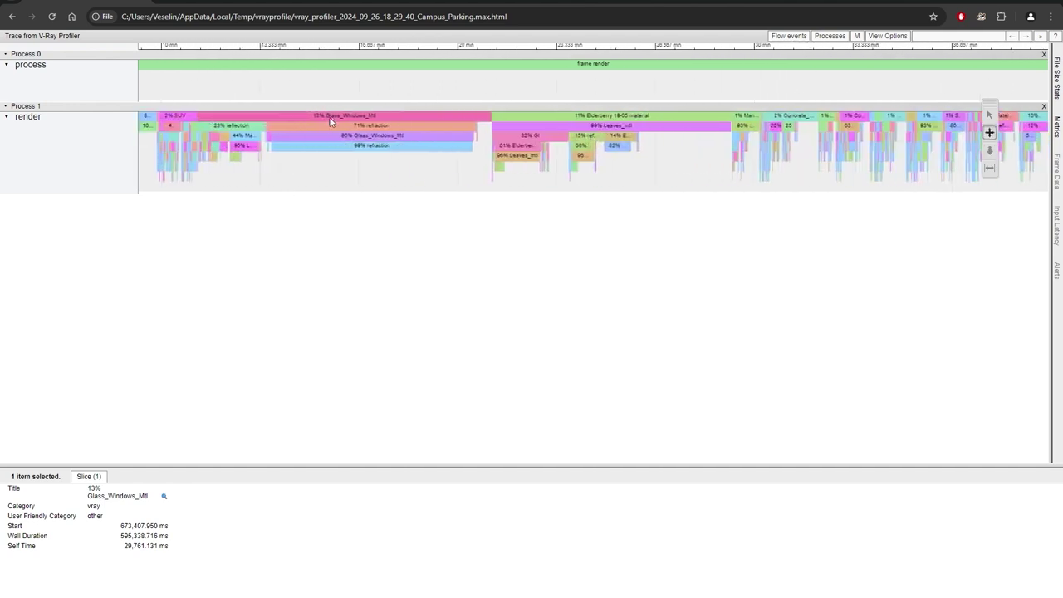
{"action": "key", "text": "d"}
{"action": "key", "text": "d"}
{"action": "key", "text": "d"}
{"action": "key", "text": "d"}
{"action": "key", "text": "d"}
{"action": "key", "text": "d"}
{"action": "key", "text": "d"}
{"action": "key", "text": "d"}
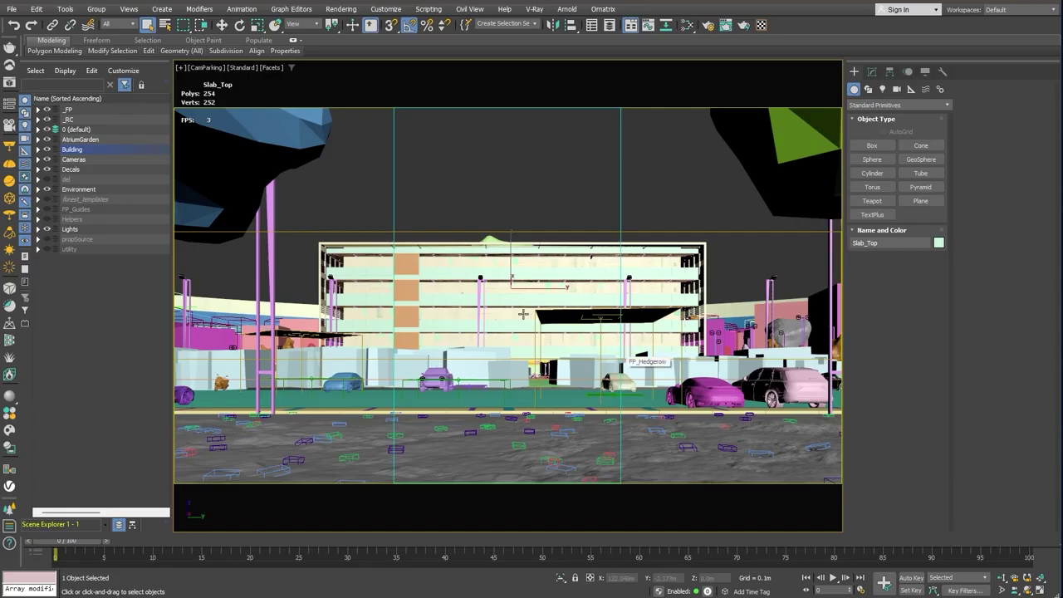
Start rendering the parking building from the CamParking camera
{"action": "left_click", "coordinate": [9, 47]}
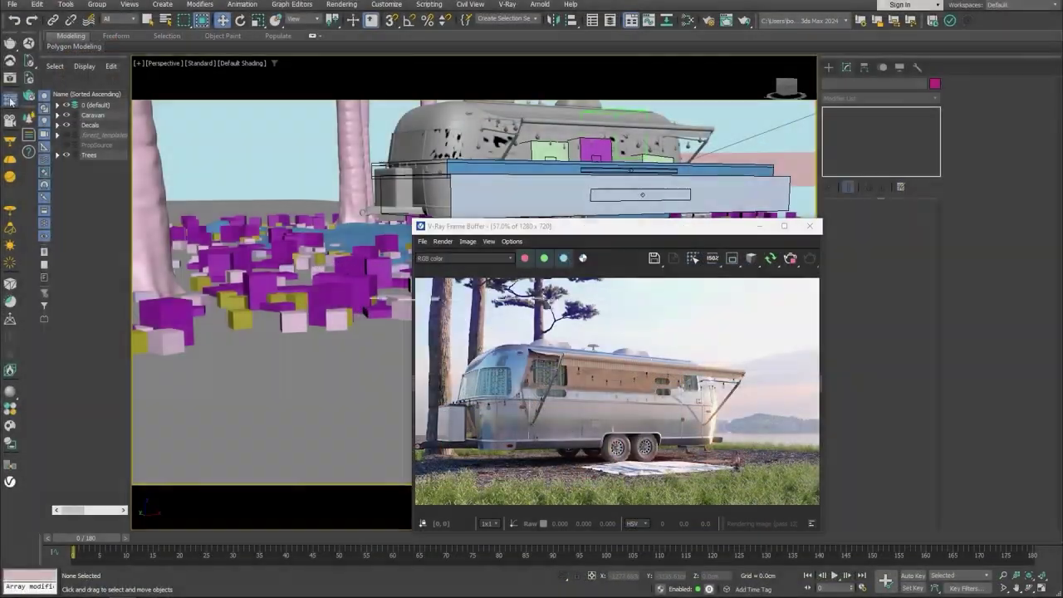
Enable the VRayDecalStripe1 decal in the V-Ray Lister's geometry list and shift it along the caravan's side
{"action": "left_click", "coordinate": [27, 97]}
{"action": "left_click", "coordinate": [115, 99]}
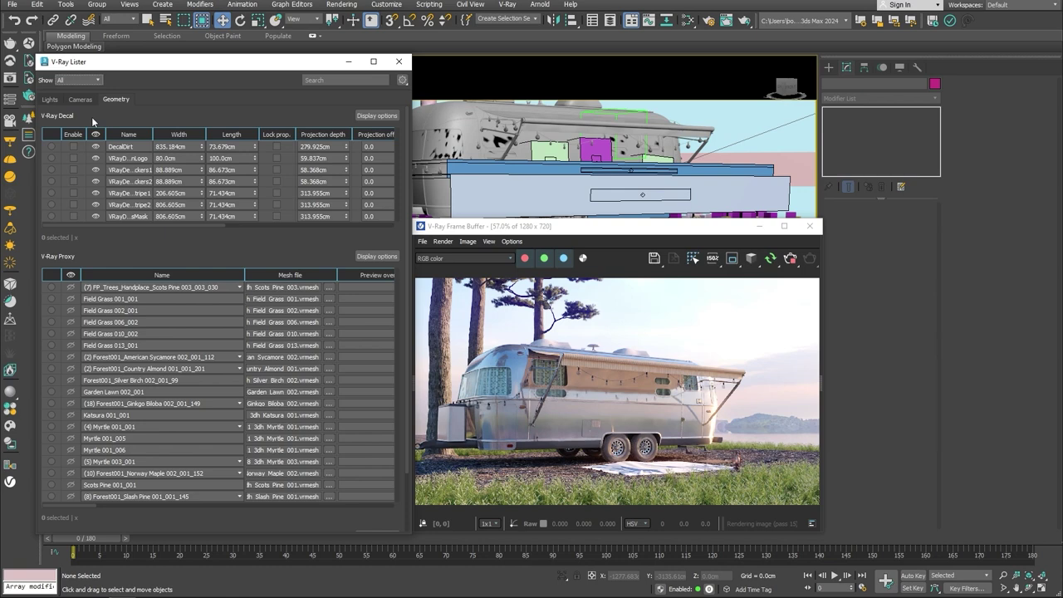
{"action": "left_click", "coordinate": [72, 191]}
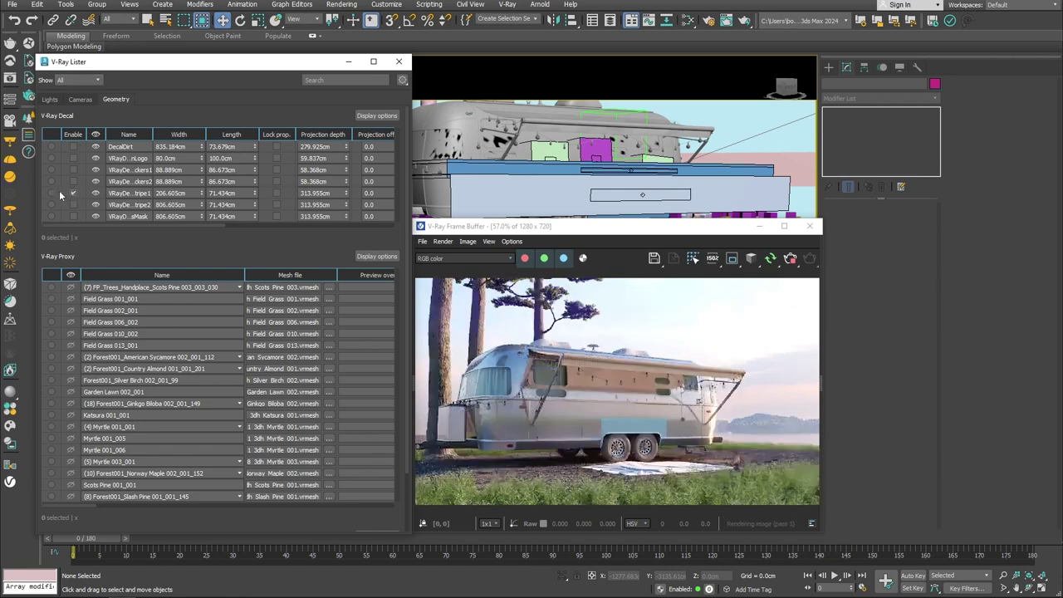
{"action": "left_click", "coordinate": [51, 193]}
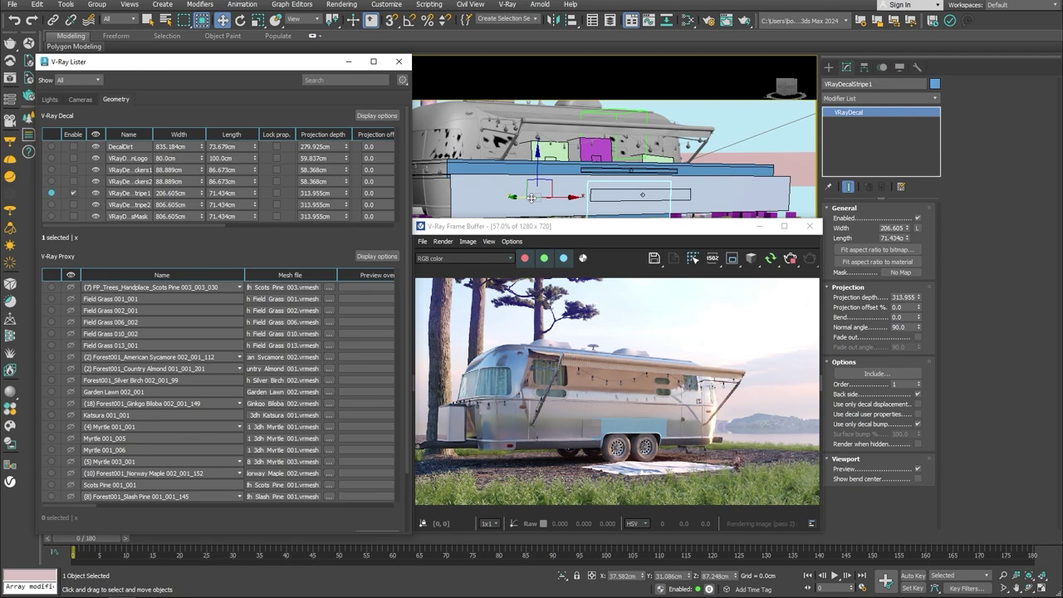
{"action": "left_click_drag", "start_coordinate": [475, 201], "coordinate": [459, 201]}
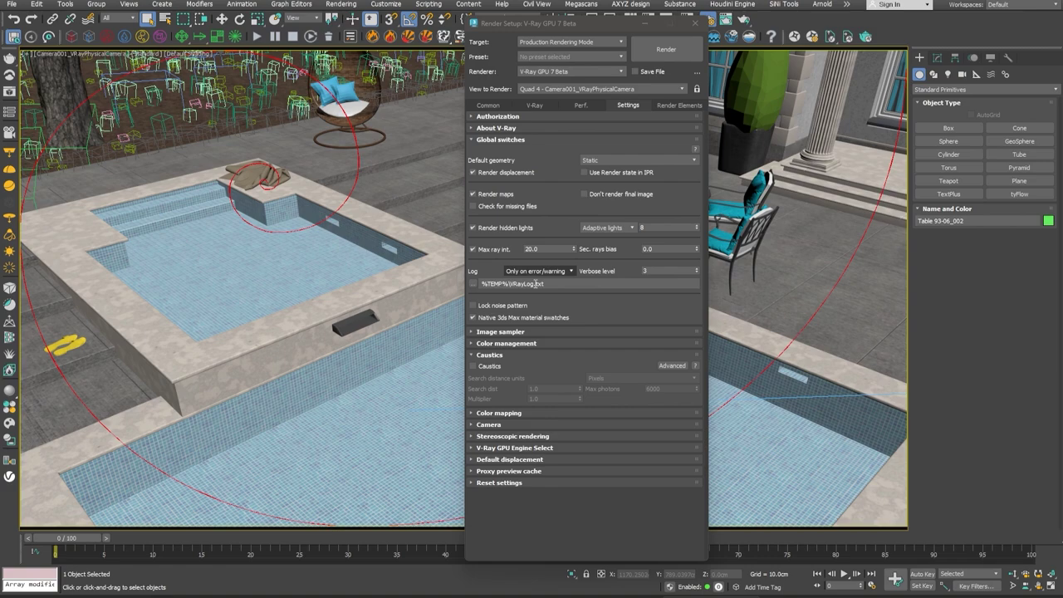
Enable caustics in the V-Ray GPU render settings and render the pool camera view
{"action": "left_click", "coordinate": [473, 366]}
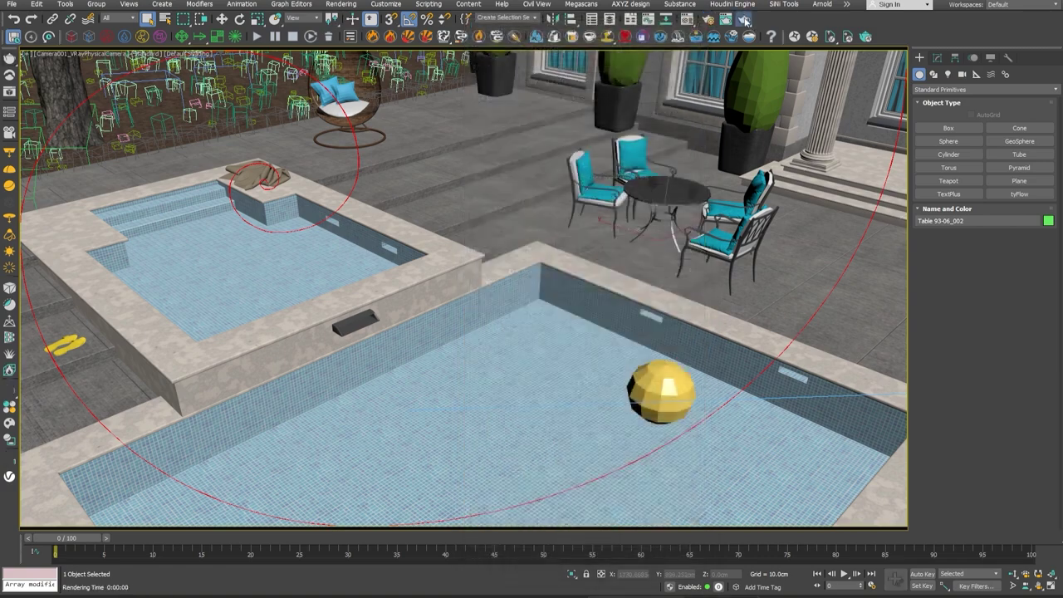
{"action": "left_click", "coordinate": [744, 20]}
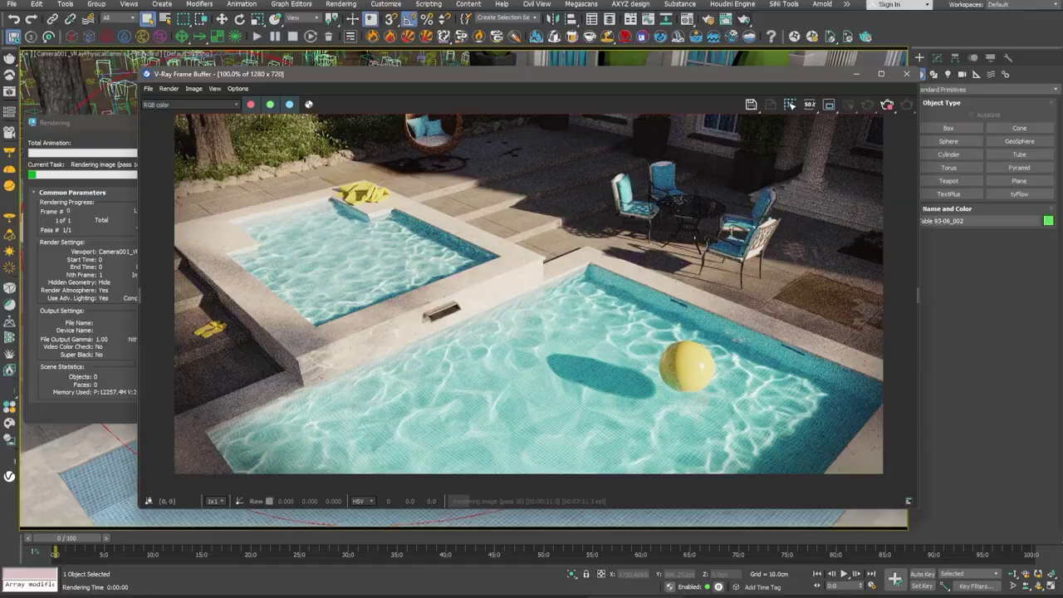